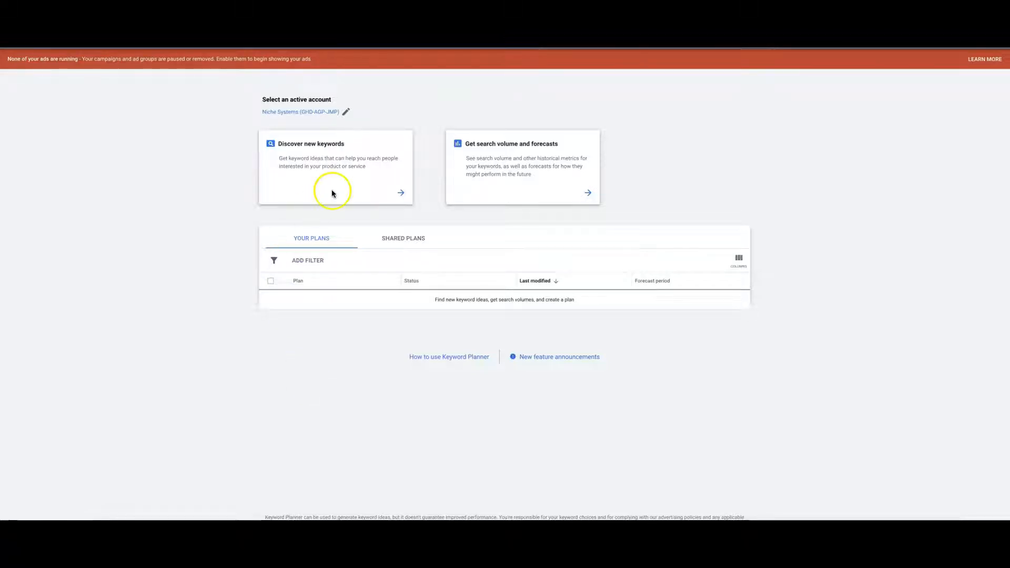
left_click(330, 166)
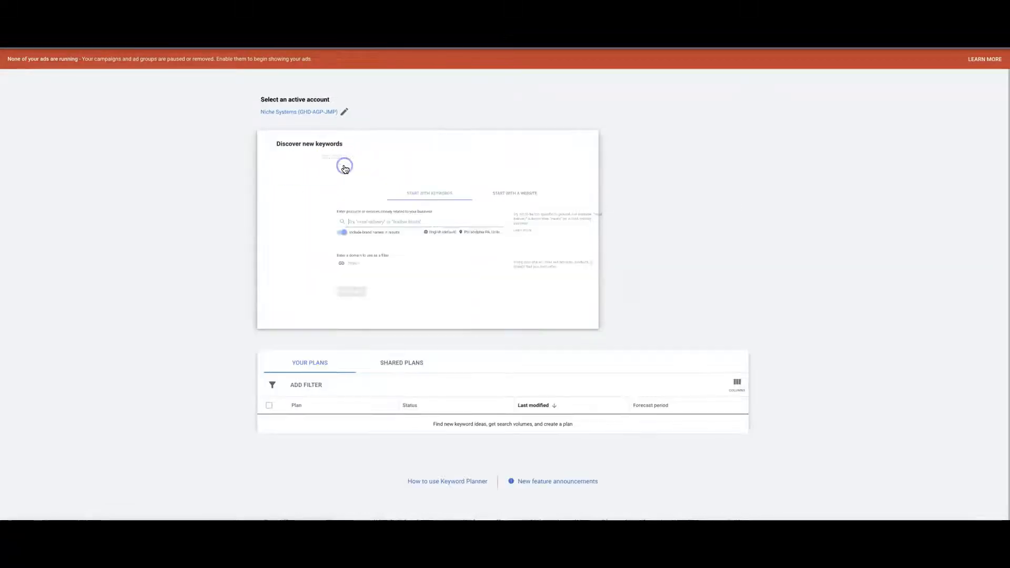
left_click(115, 199)
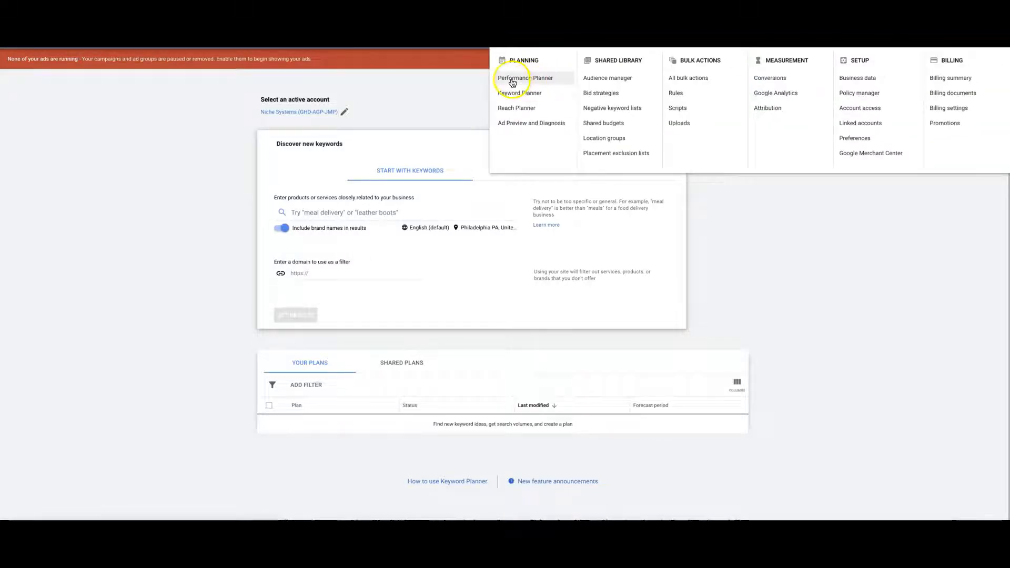
left_click(521, 95)
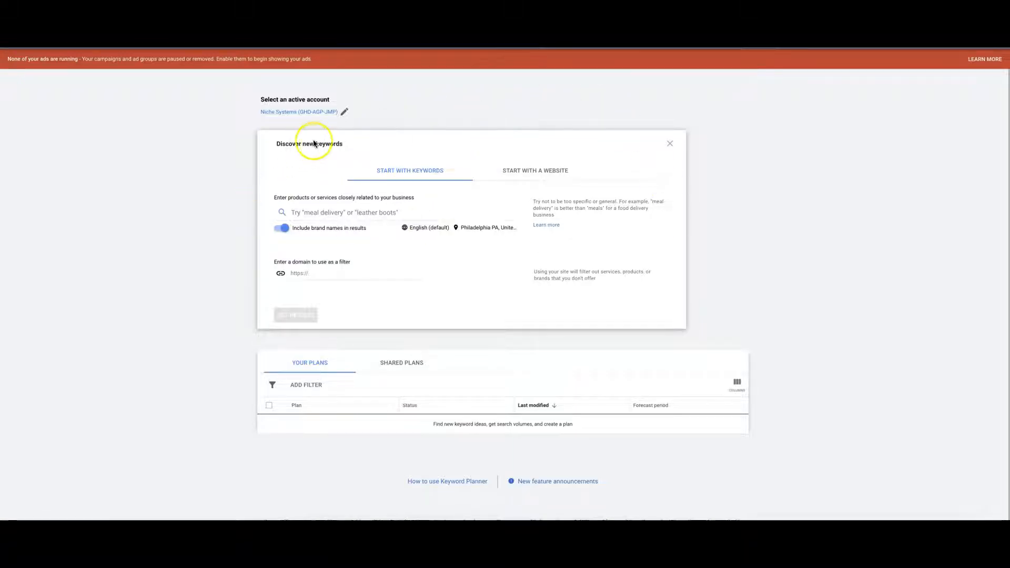
left_click(671, 140)
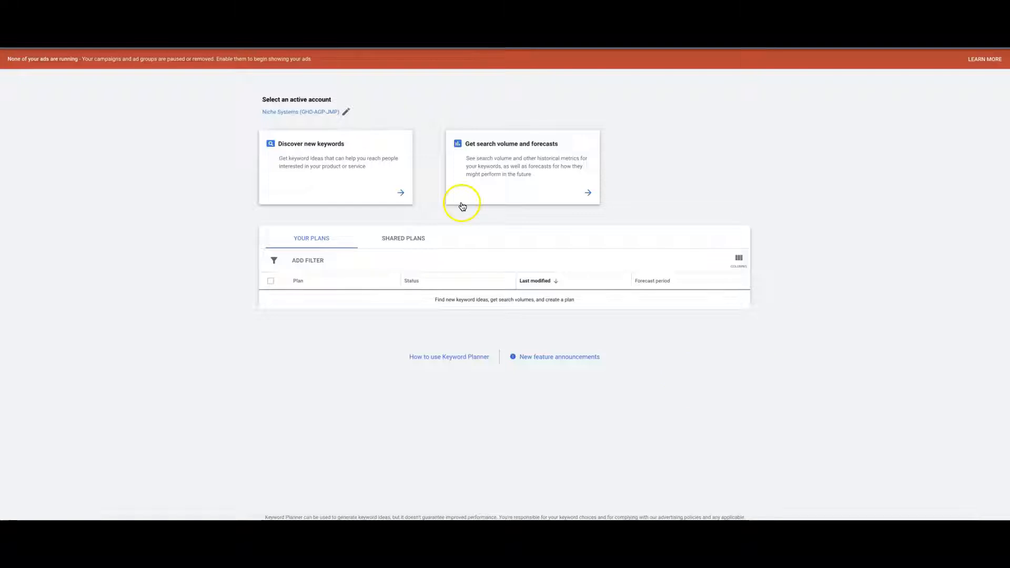
Discover new keywords starting from the term "plumber" and get the keyword ideas.
left_click(319, 164)
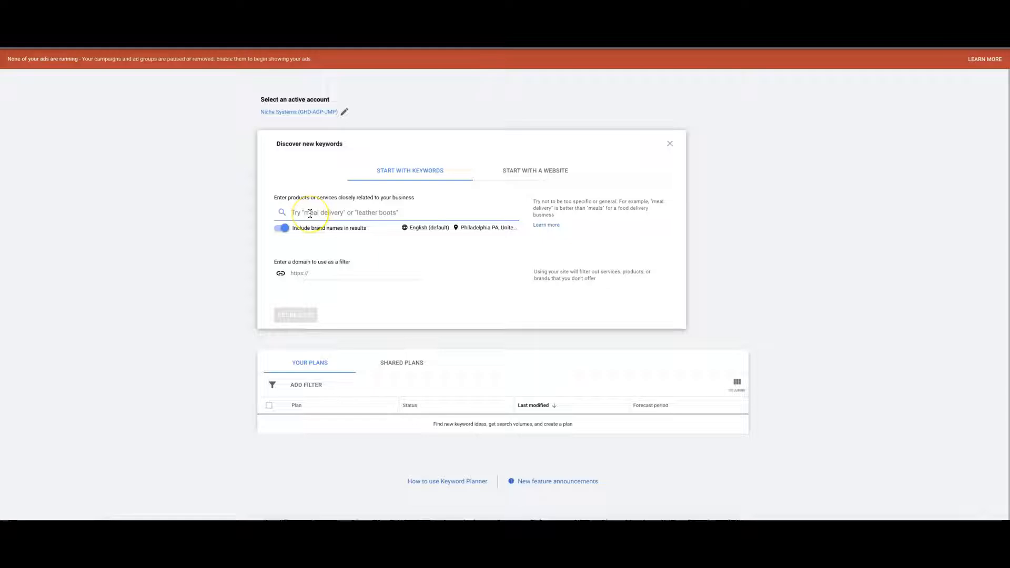
type("plumber")
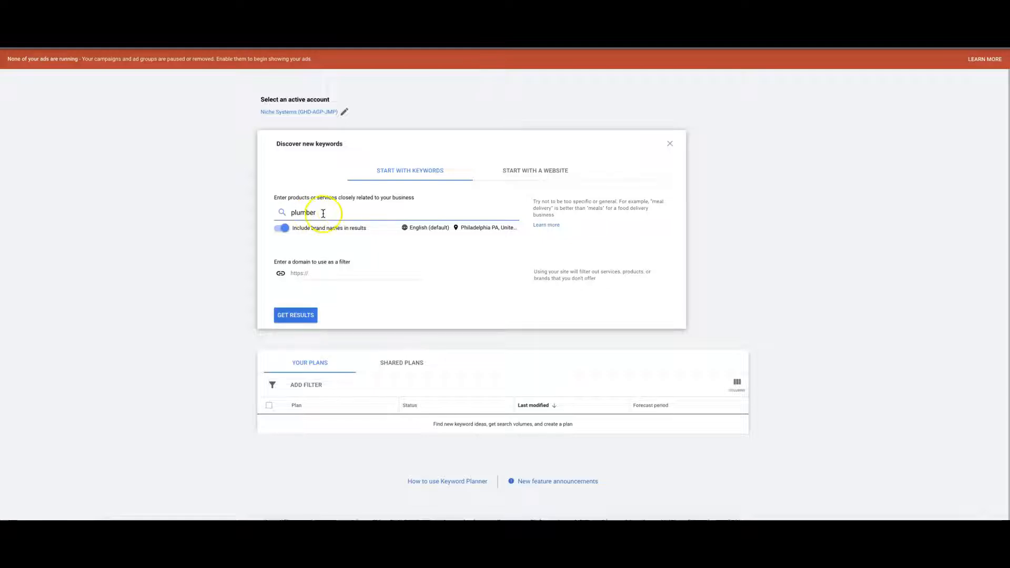
key("Return")
left_click(296, 316)
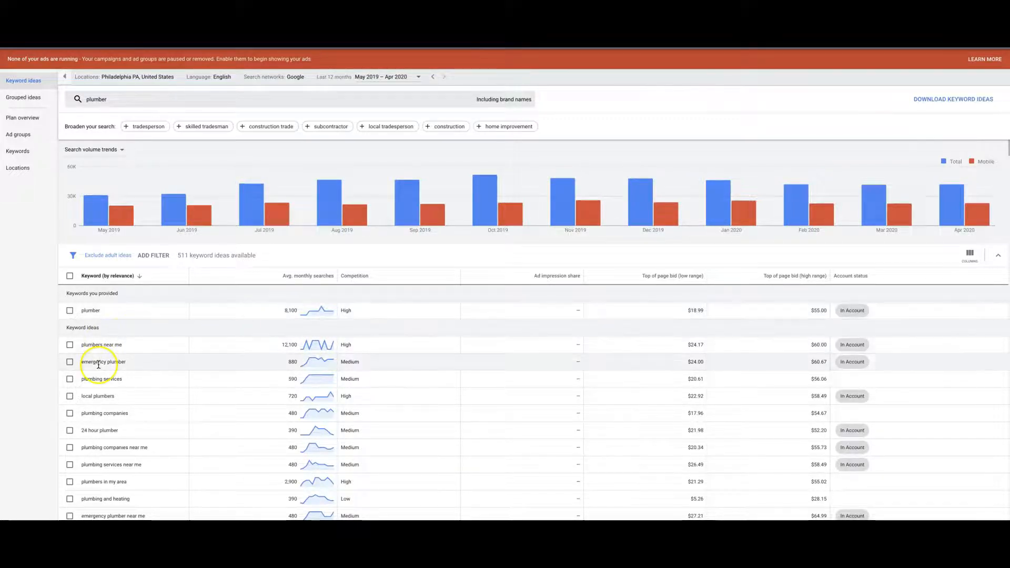
Select the keyword idea "plumbers near me" and create a new ad group named "plumbers near me" in the plan.
scroll(103, 358, "down", 2)
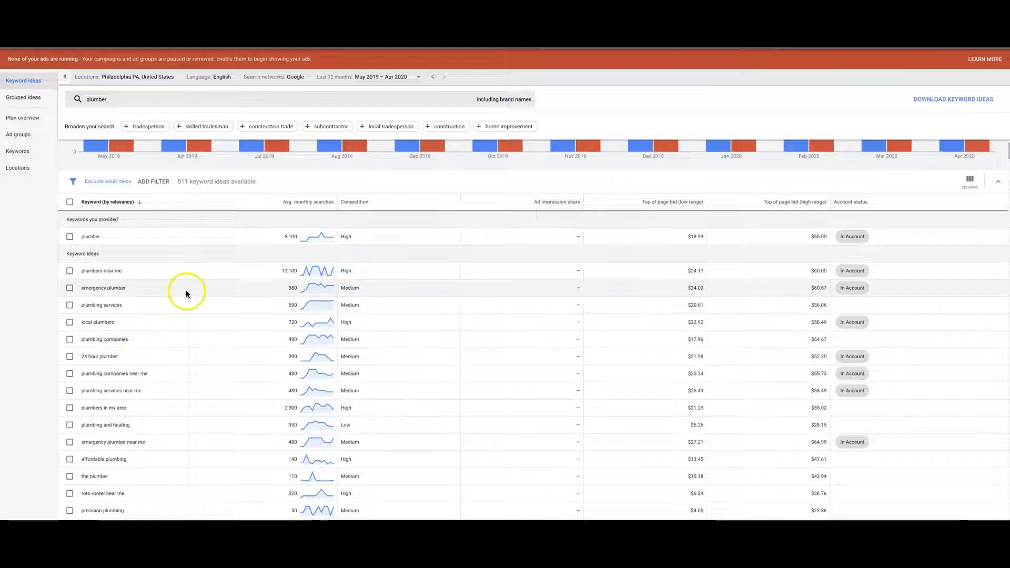
scroll(194, 298, "down", 1)
scroll(194, 295, "up", 2)
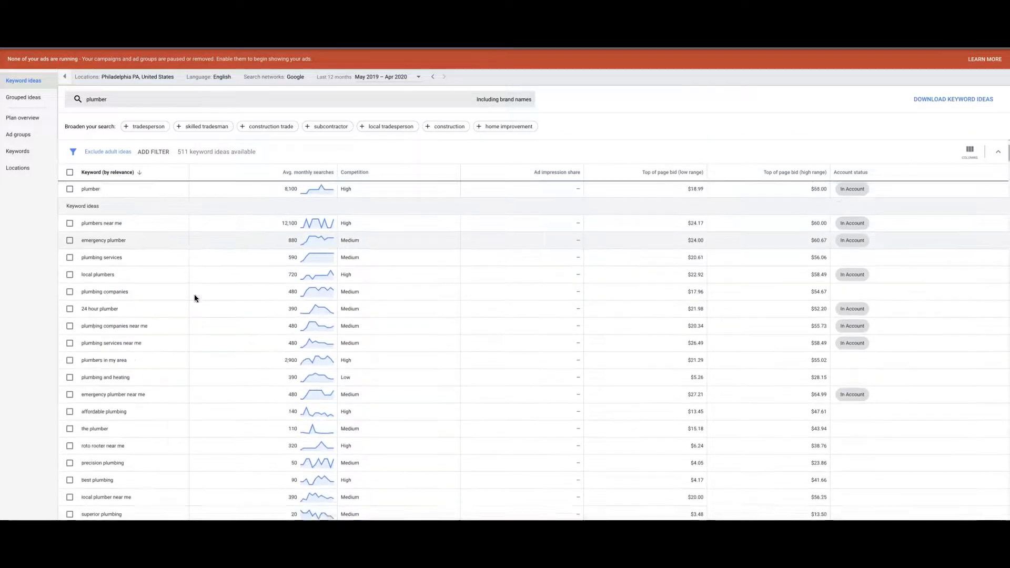
scroll(179, 341, "up", 1)
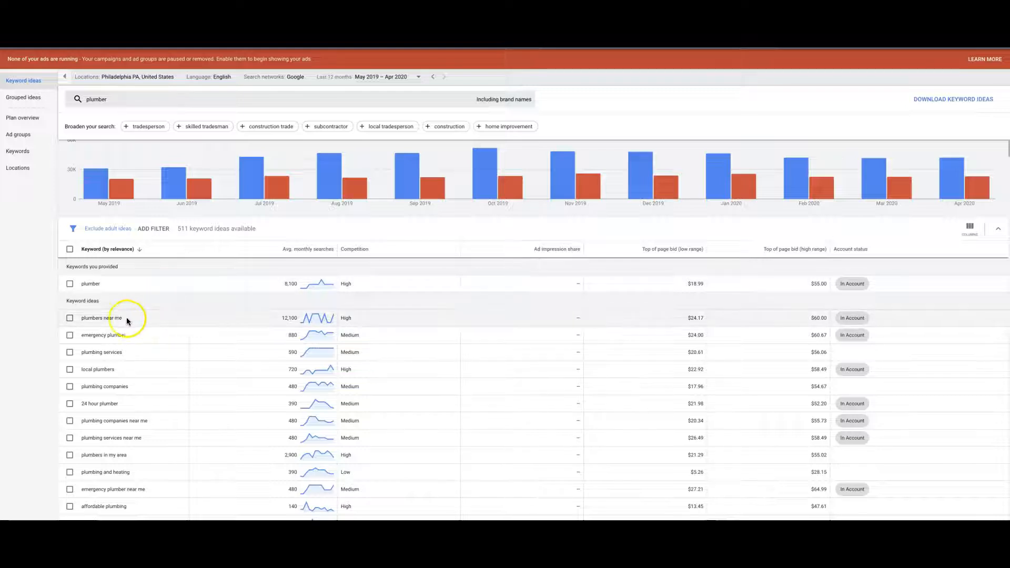
left_click(70, 318)
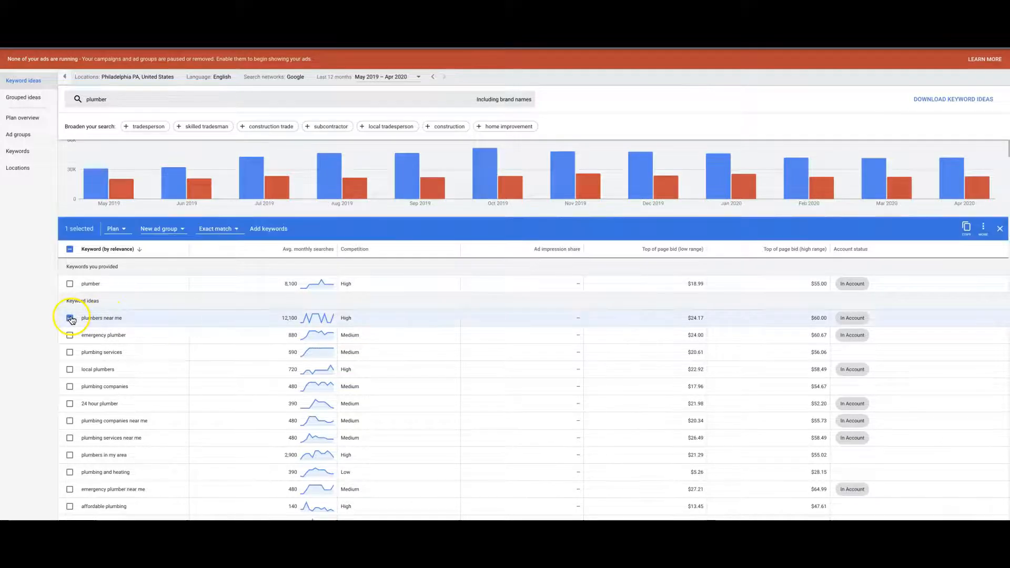
left_click(115, 229)
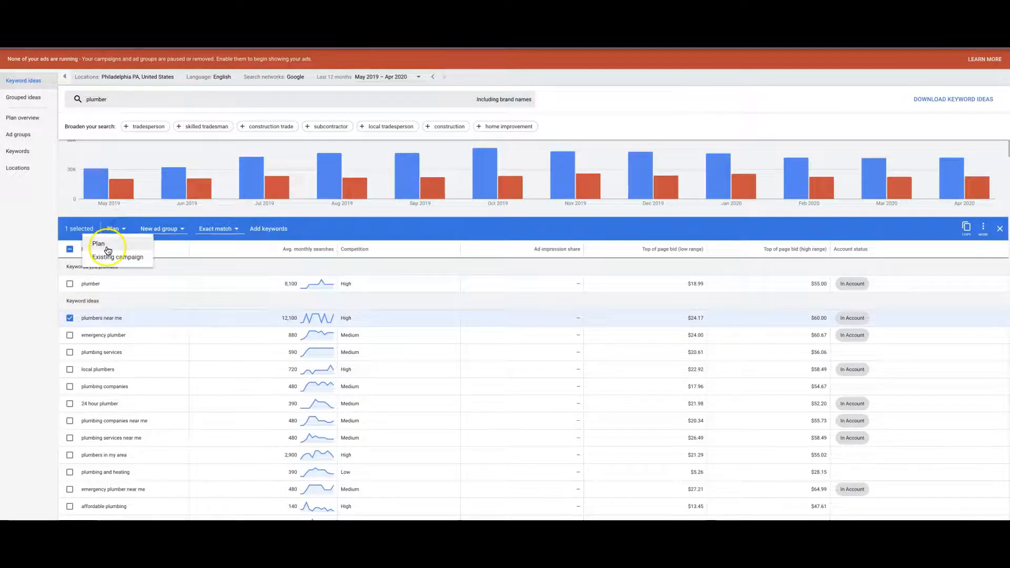
left_click(107, 247)
left_click(176, 228)
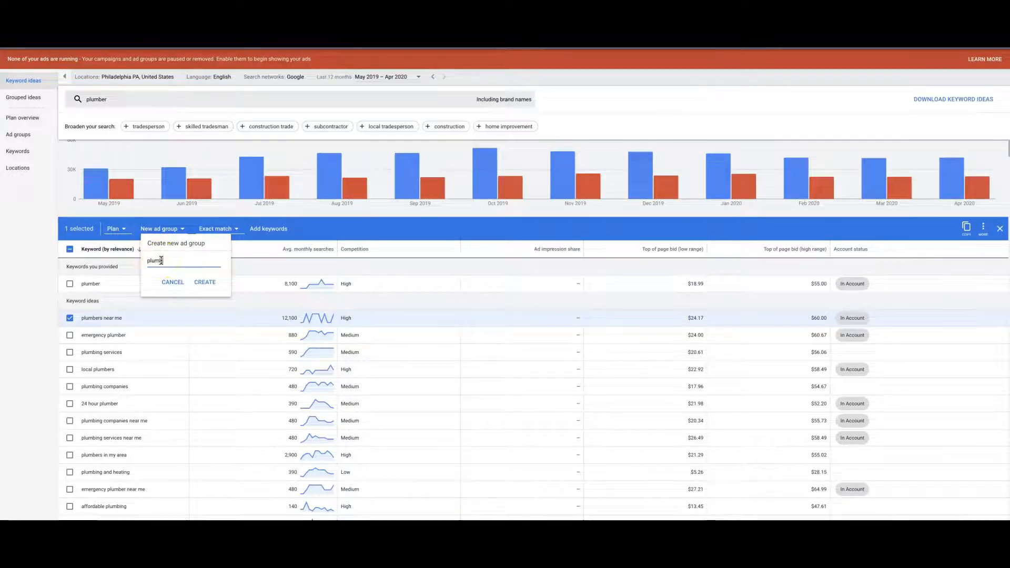
type("plumbers near me")
left_click(207, 283)
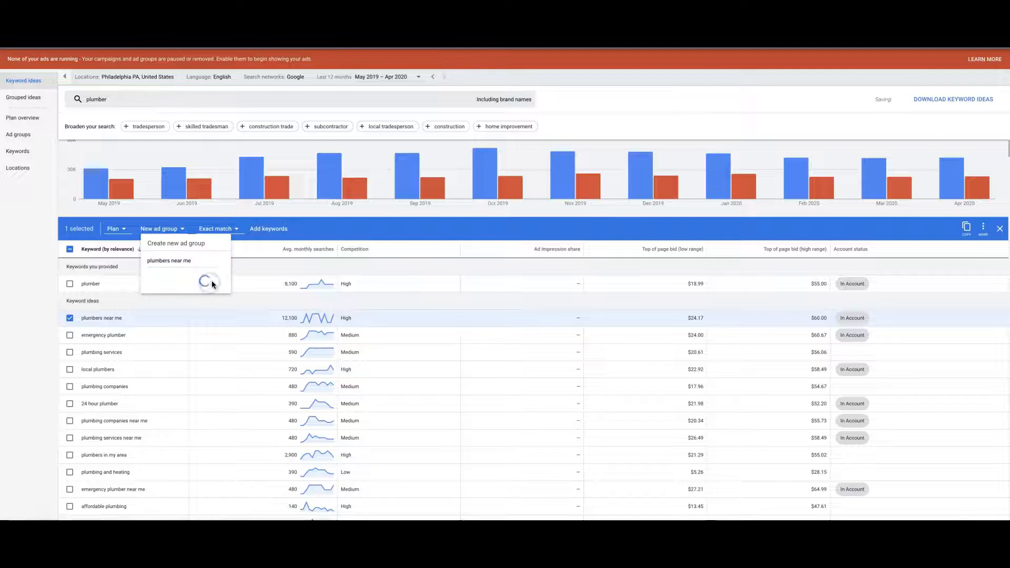
Choose Exact match as the match type for the selected keywords.
left_click(219, 232)
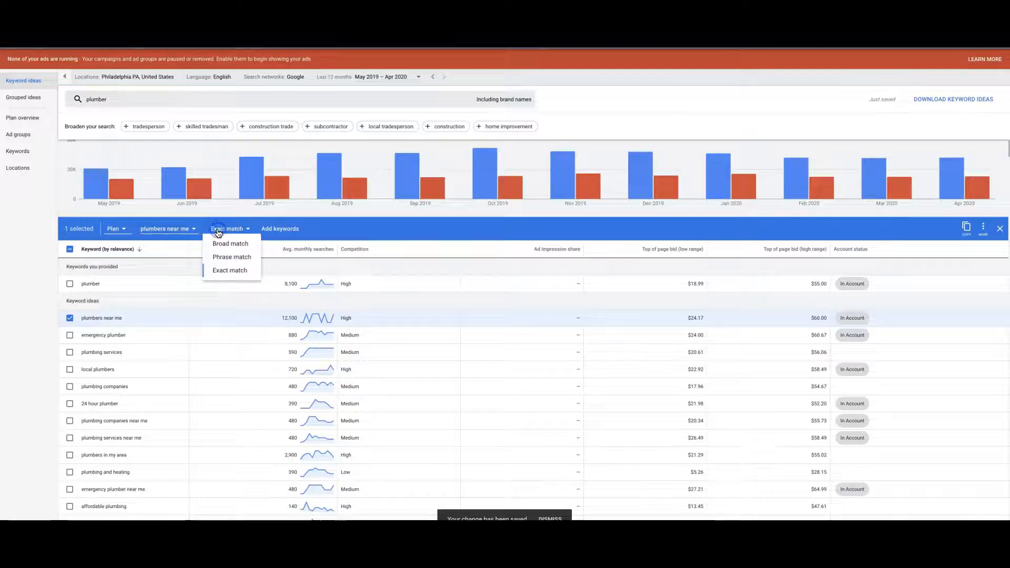
left_click(227, 268)
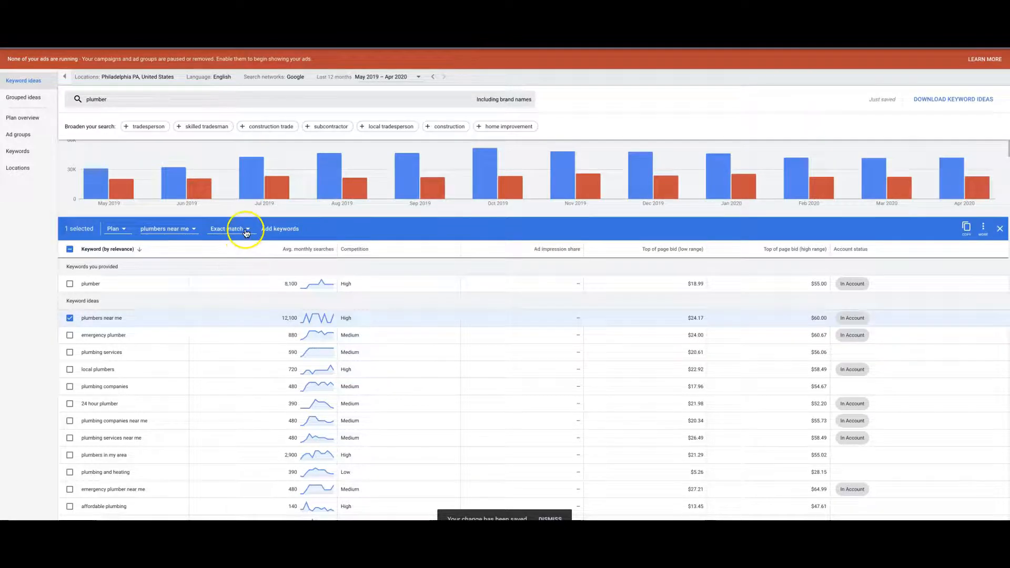
left_click(247, 233)
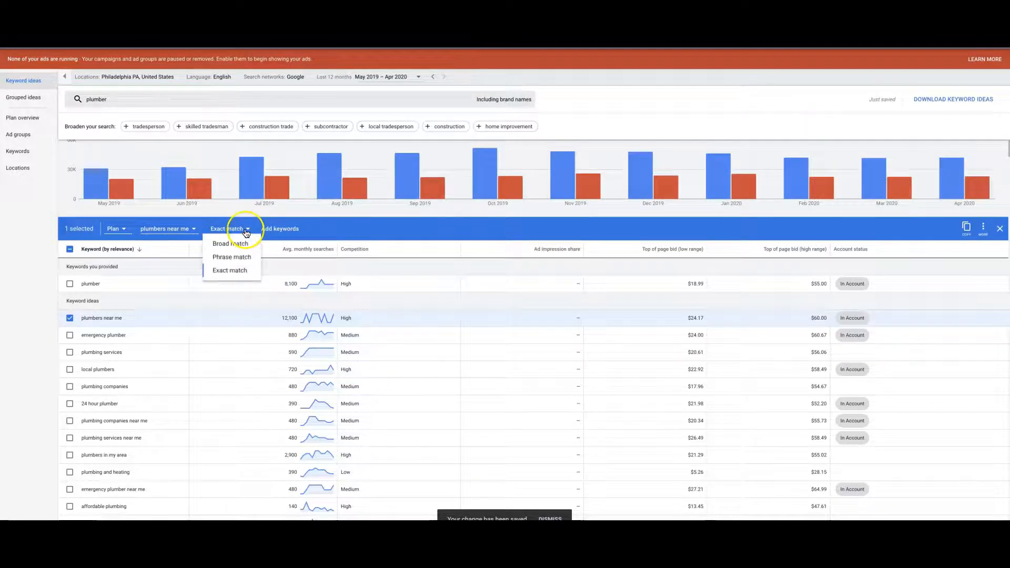
left_click(243, 268)
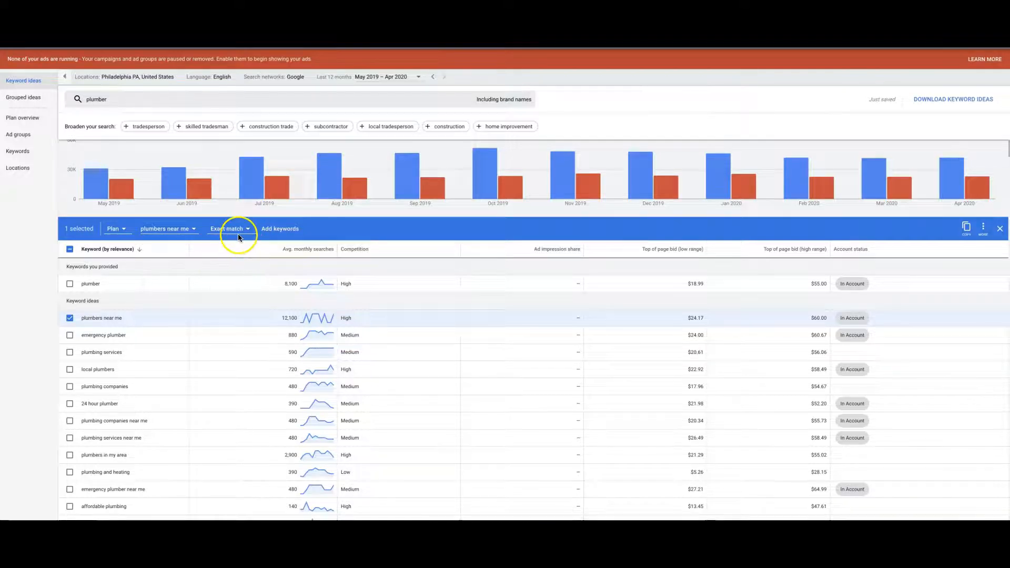
Also select "plumbing companies near me", "plumbing services near me", "plumbers in my area", "emergency plumber near me" and "local plumber near me".
scroll(120, 329, "down", 1)
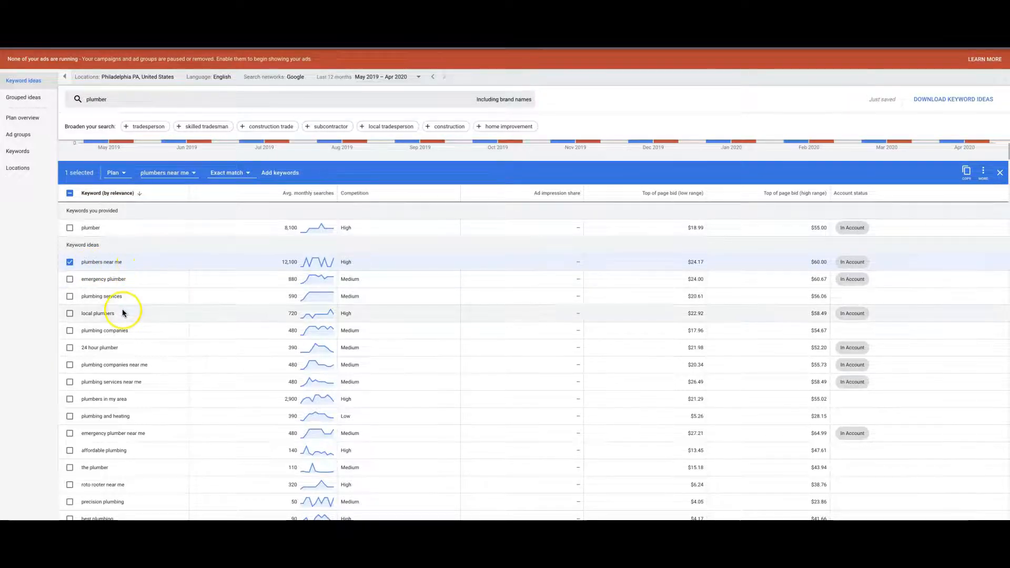
left_click(70, 365)
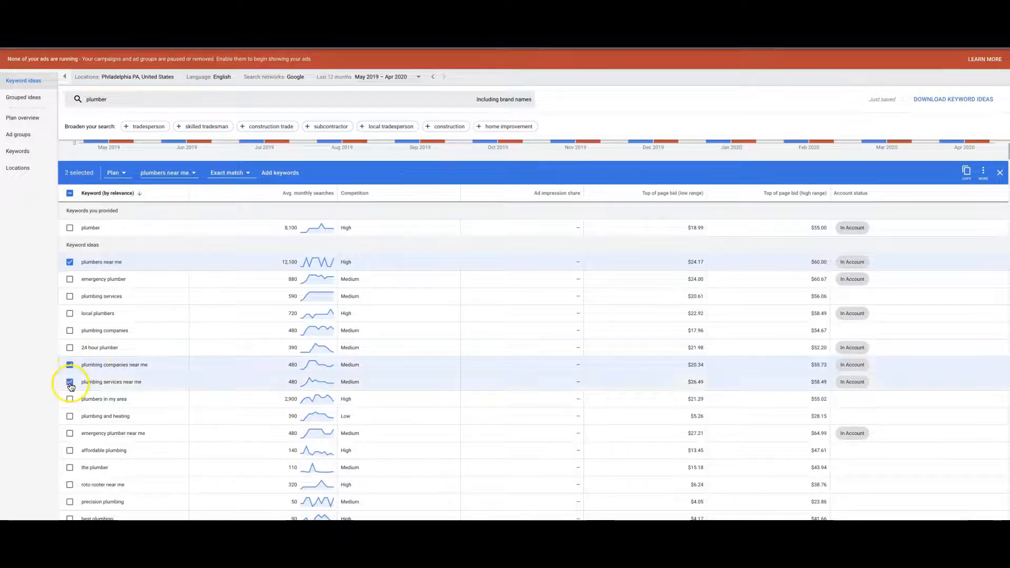
left_click(70, 399)
scroll(97, 408, "down", 1)
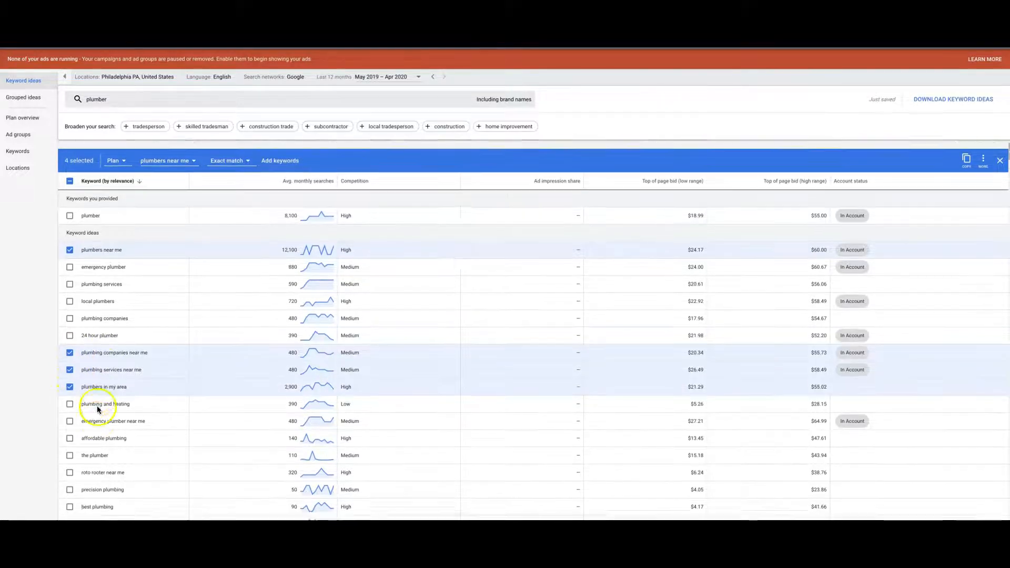
scroll(97, 406, "down", 1)
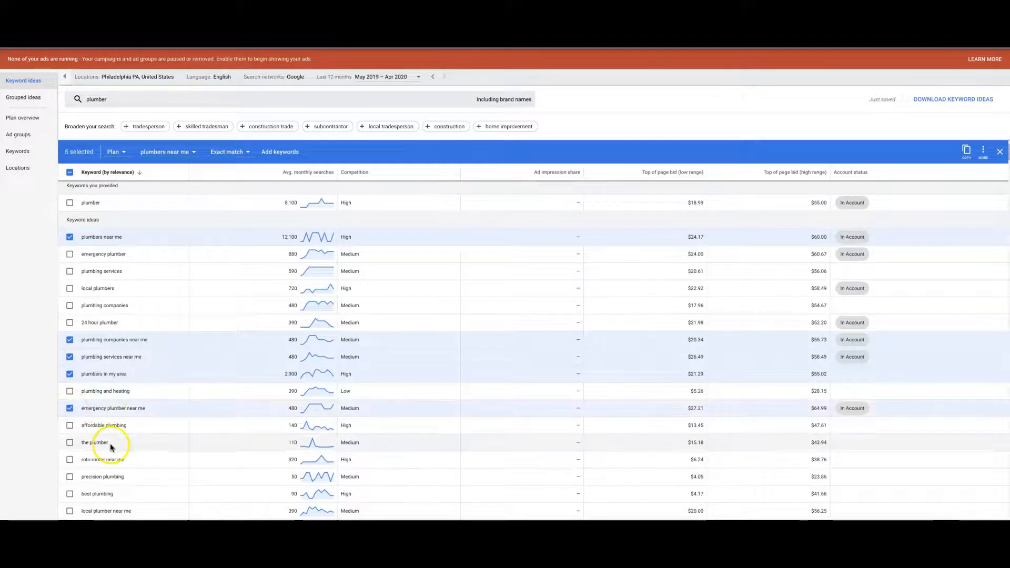
scroll(89, 466, "down", 4)
left_click(70, 456)
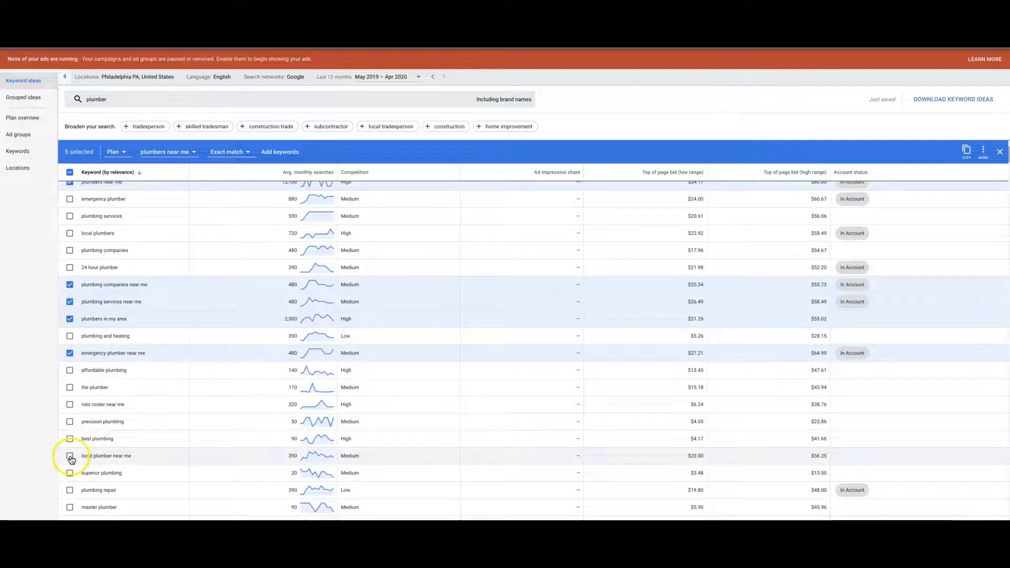
Include "24 hour plumber near me" and "best plumbers near me" in the selection and add all selected keywords to the "plumbers near me" ad group.
scroll(136, 430, "down", 8)
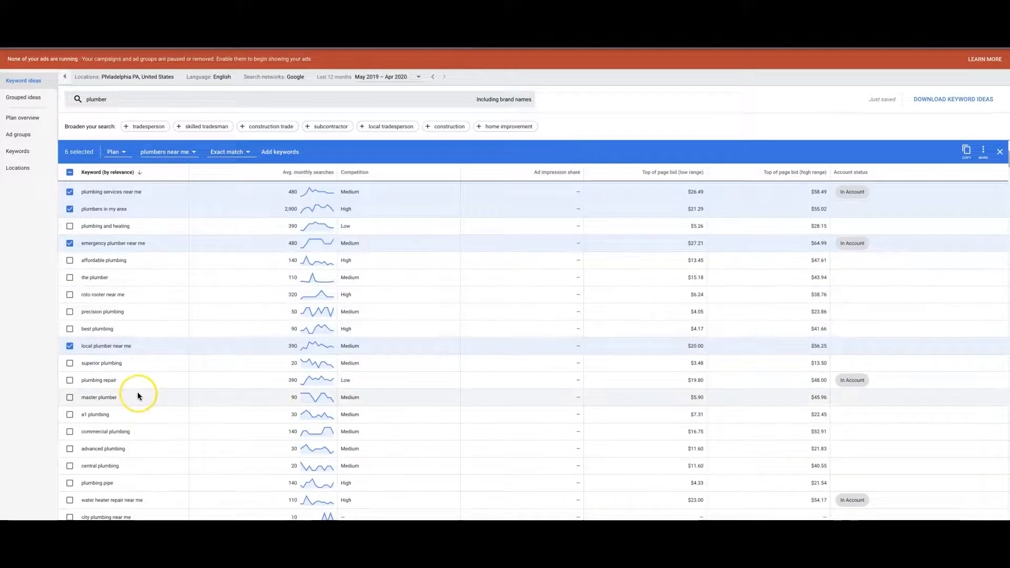
scroll(139, 395, "down", 5)
scroll(137, 393, "down", 2)
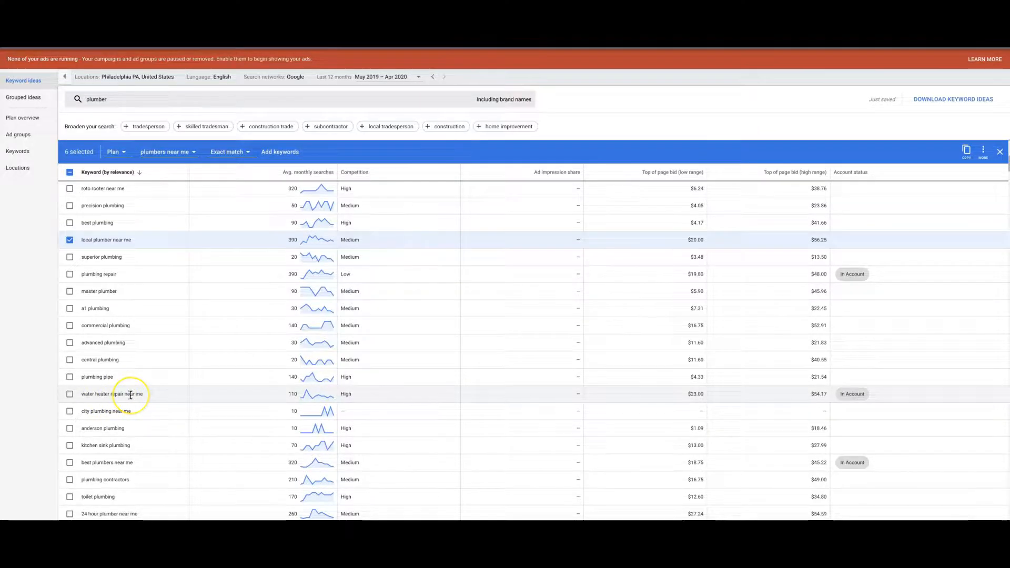
scroll(130, 395, "down", 5)
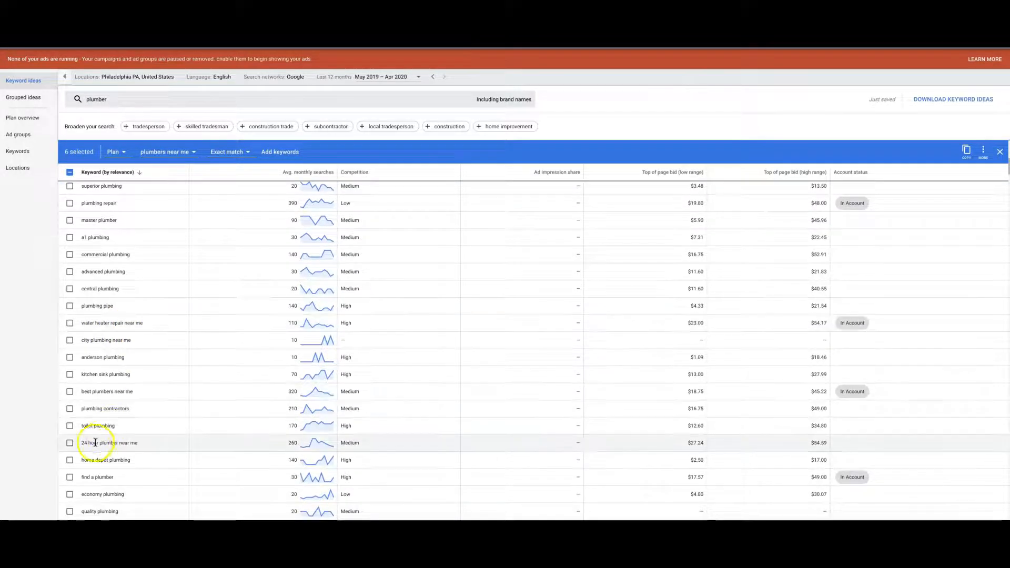
left_click(70, 444)
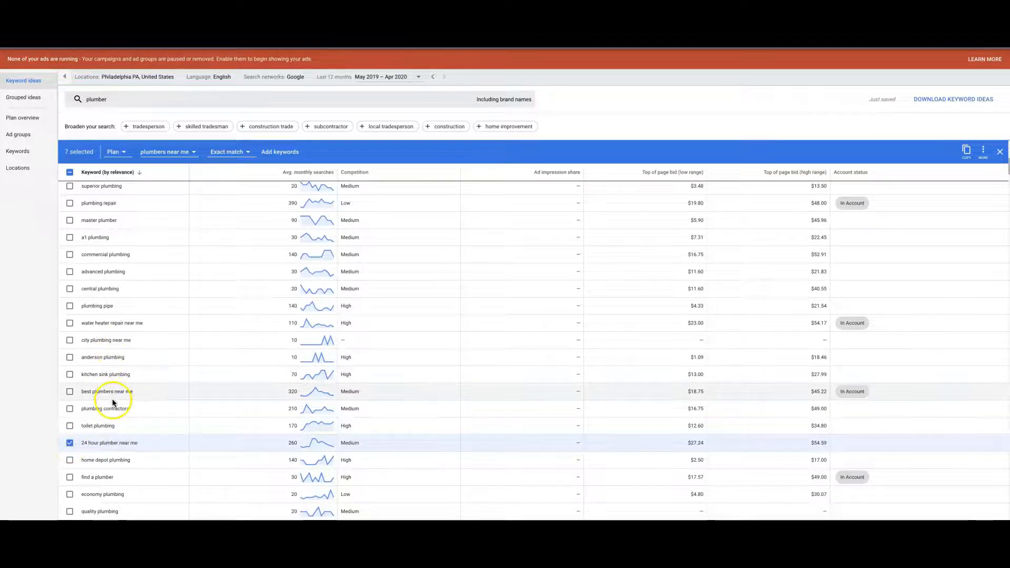
left_click(69, 392)
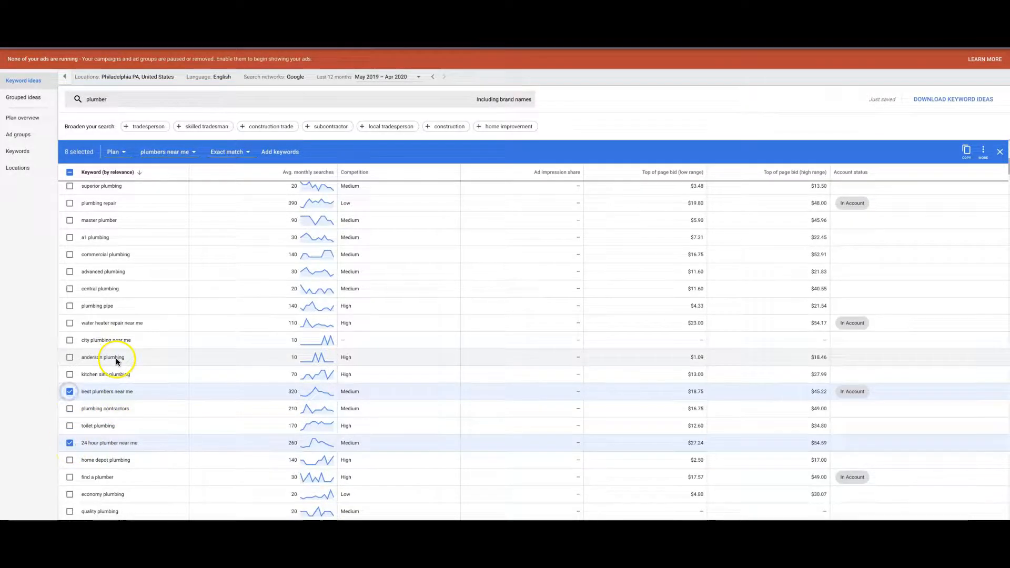
scroll(116, 358, "up", 10)
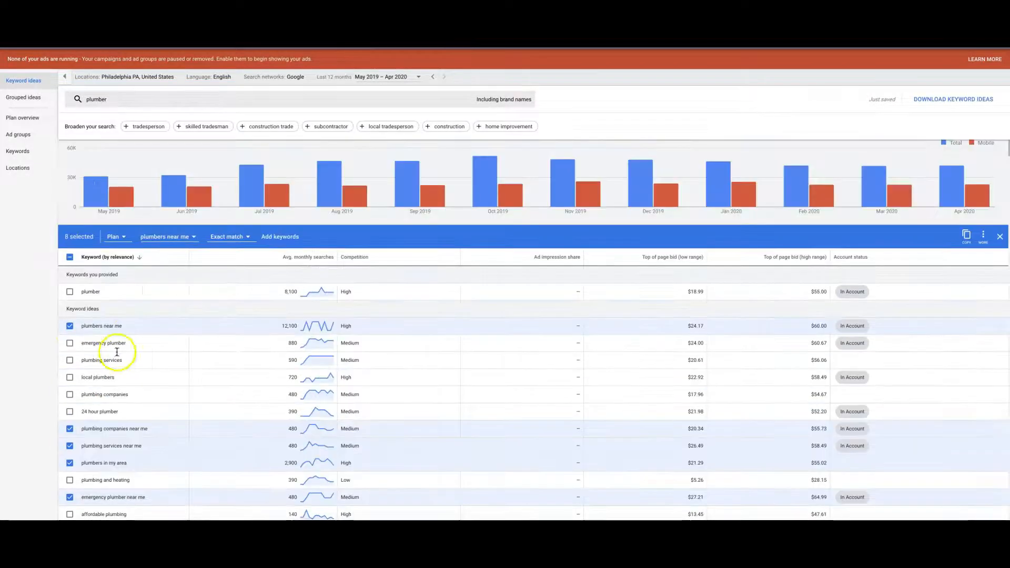
left_click(285, 241)
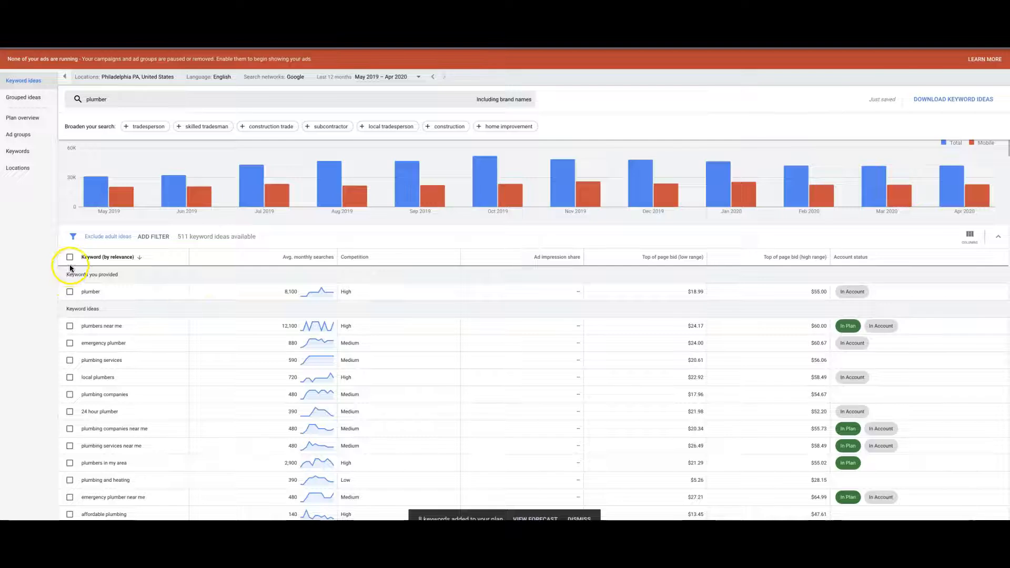
Replace the keyword search with "emergency plumber" and get new keyword ideas.
scroll(144, 328, "down", 1)
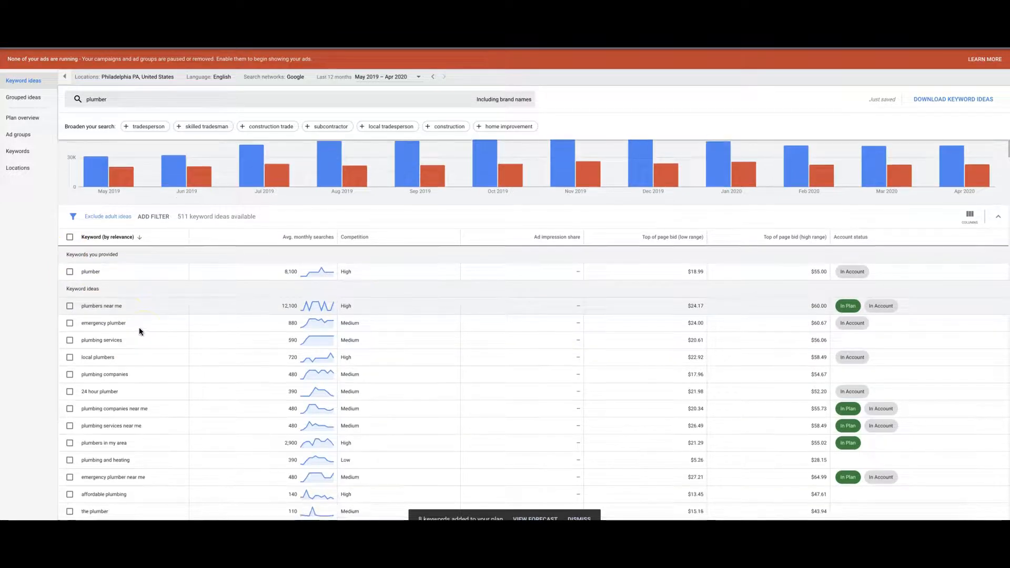
scroll(125, 311, "up", 1)
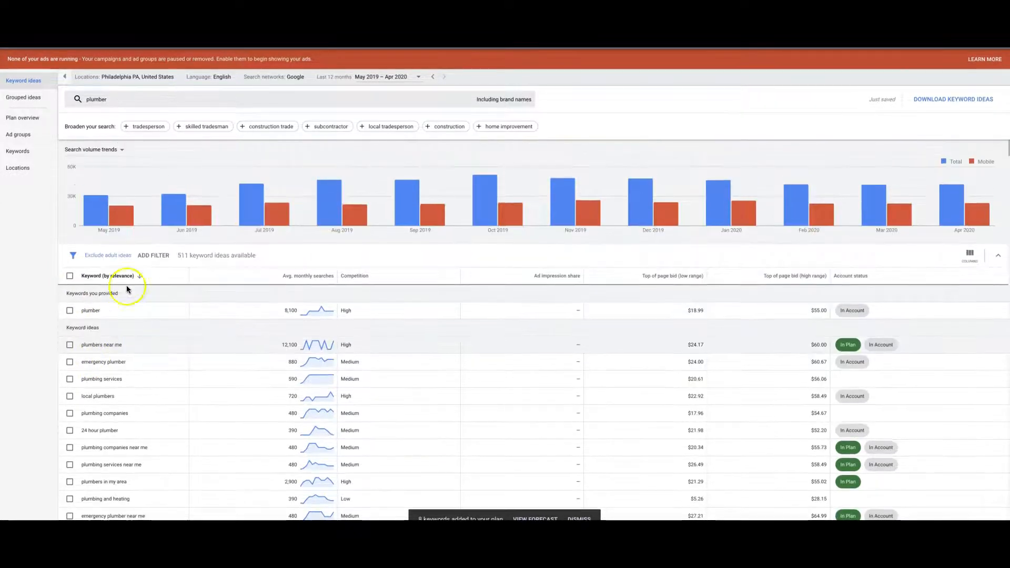
left_click(107, 100)
left_click(129, 141)
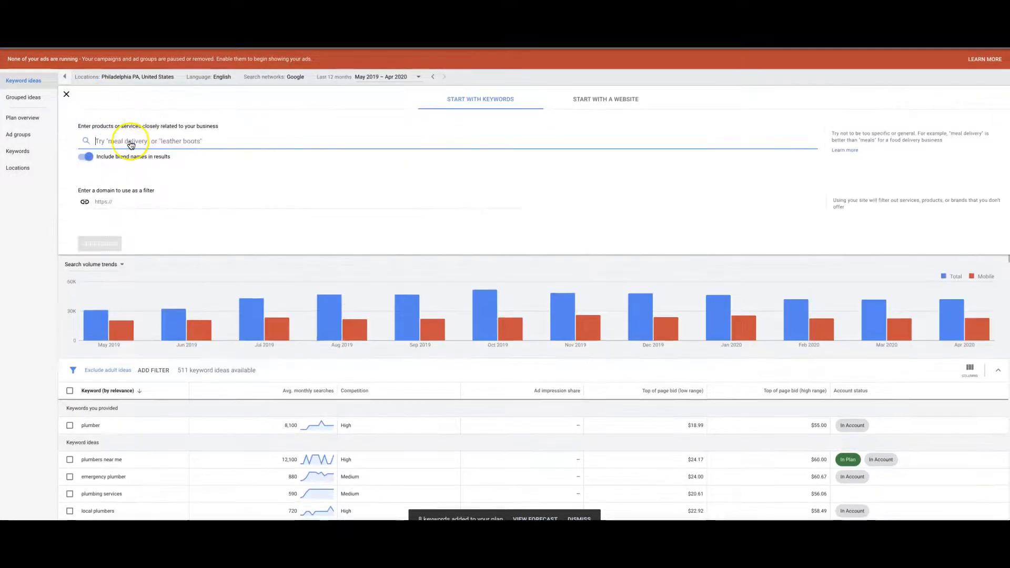
type("emergency")
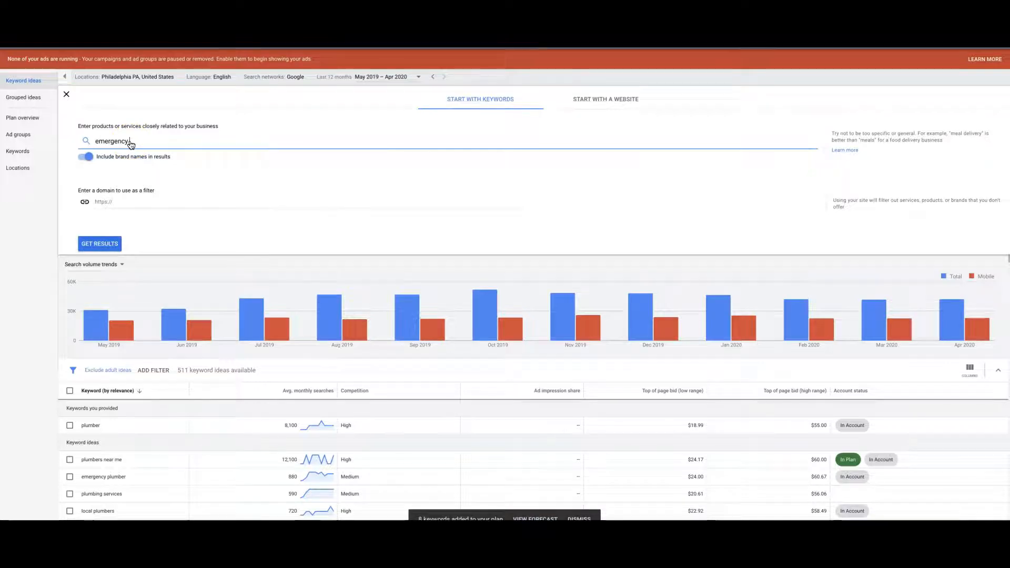
key("Return")
key("Return")
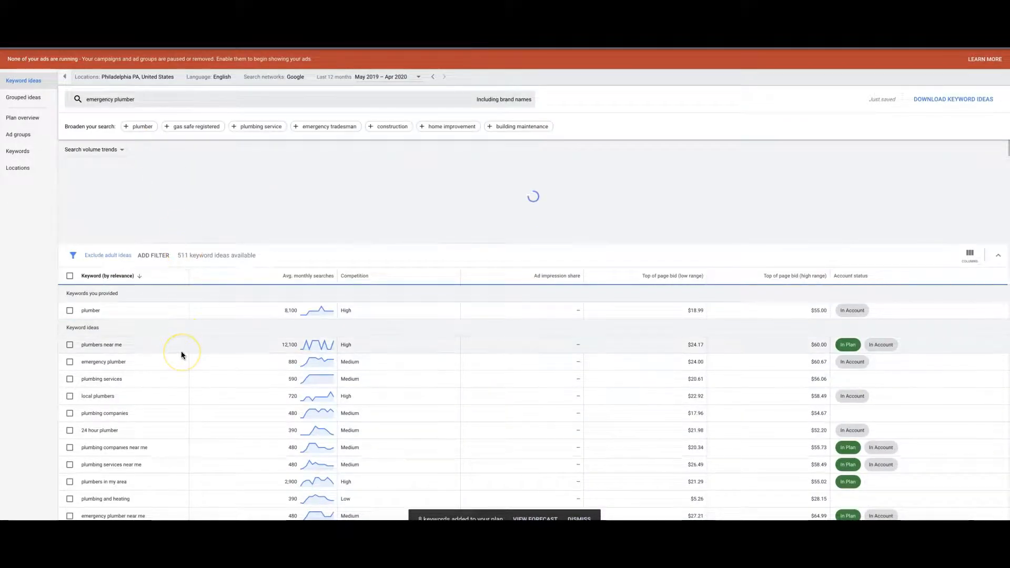
Select the "emergency plumber" keyword and create a new ad group named "emergency plumber" as its destination in the plan.
left_click(70, 311)
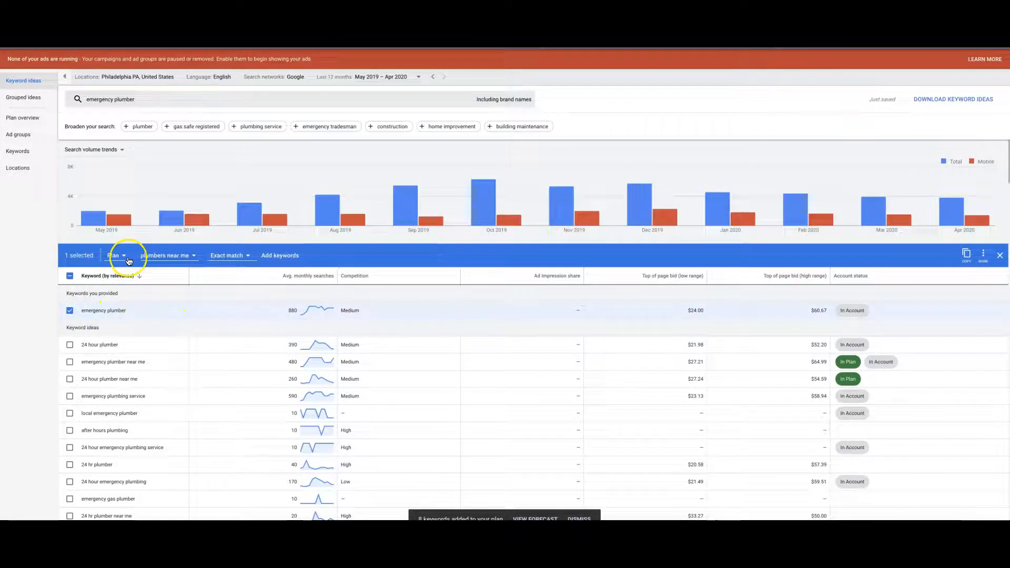
left_click(188, 258)
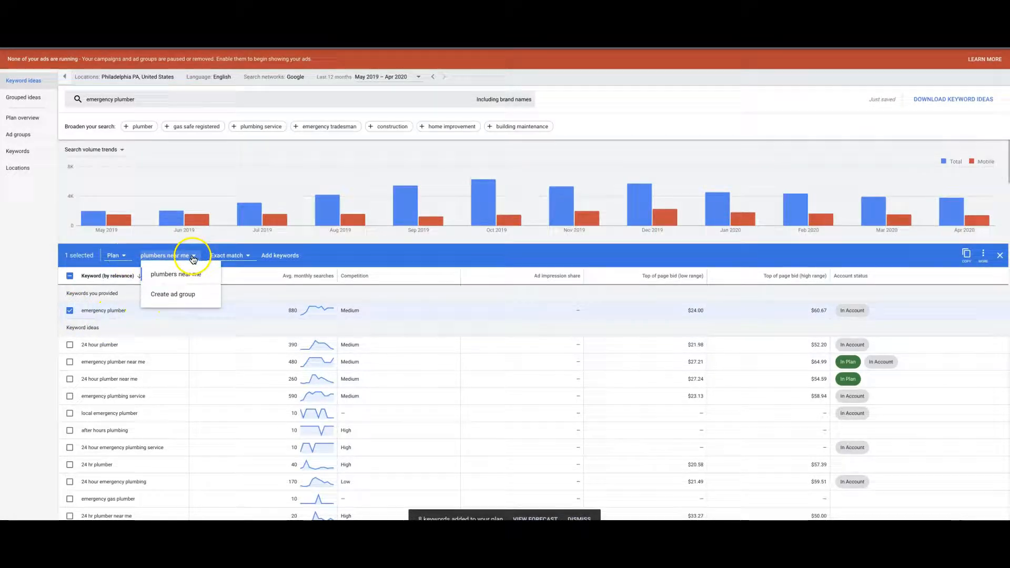
left_click(181, 296)
type("emergency plumber")
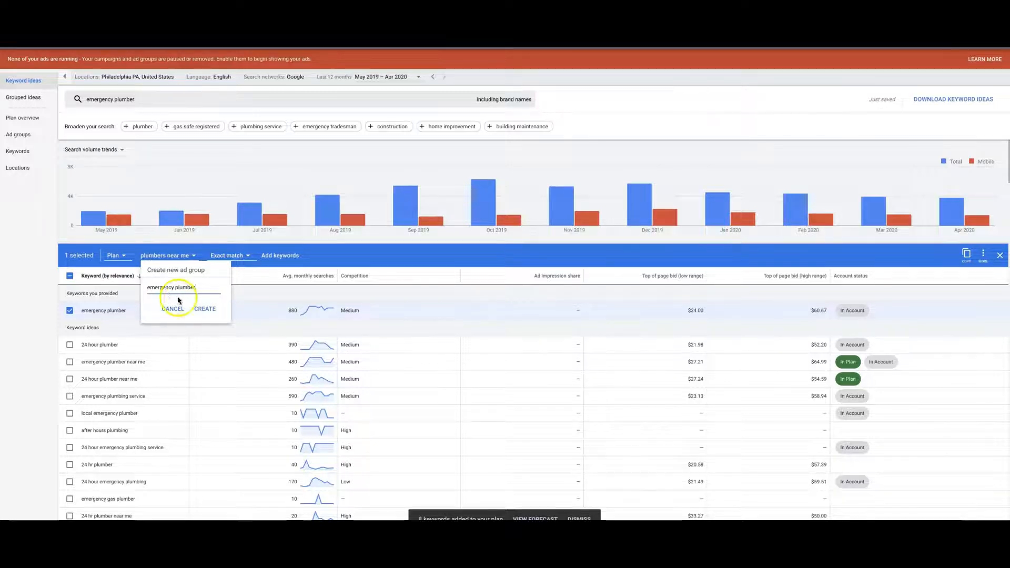
left_click(216, 311)
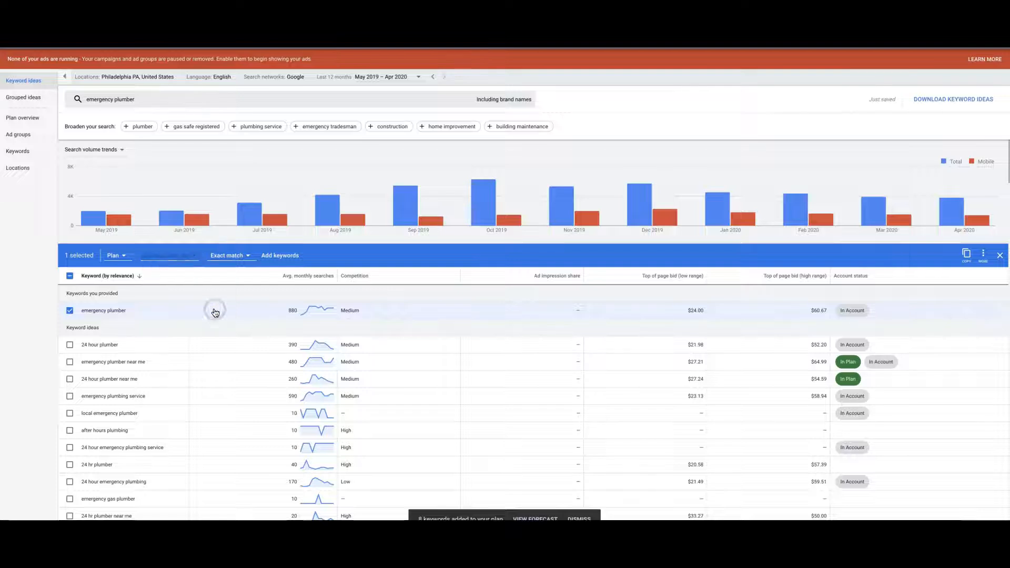
scroll(141, 349, "down", 1)
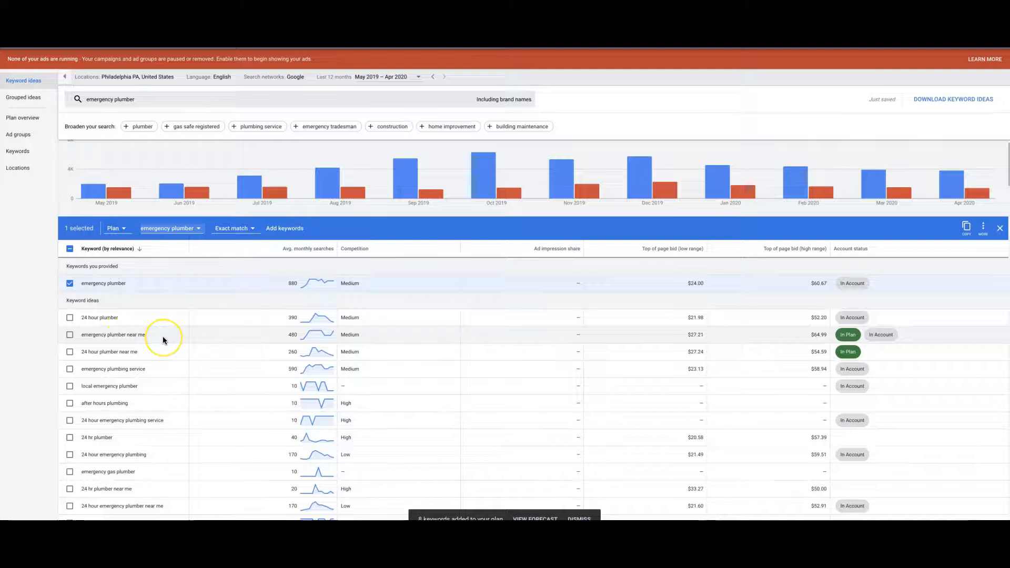
scroll(162, 336, "down", 2)
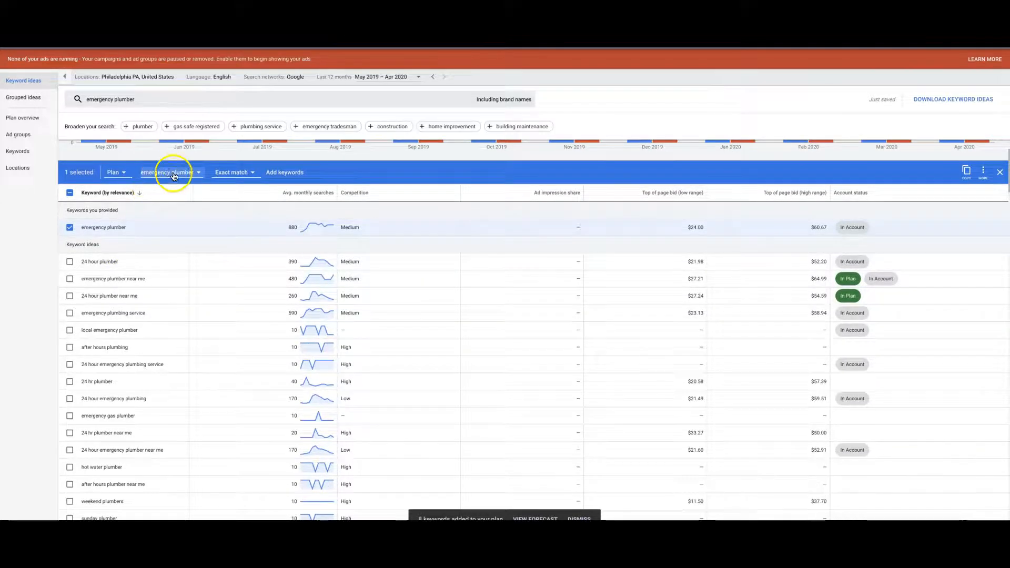
left_click(174, 176)
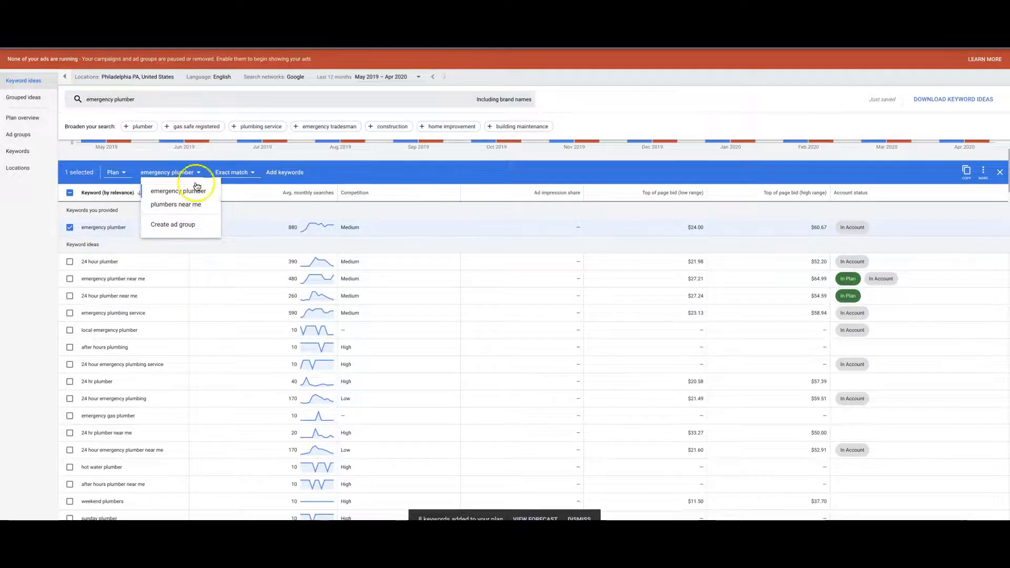
left_click(44, 247)
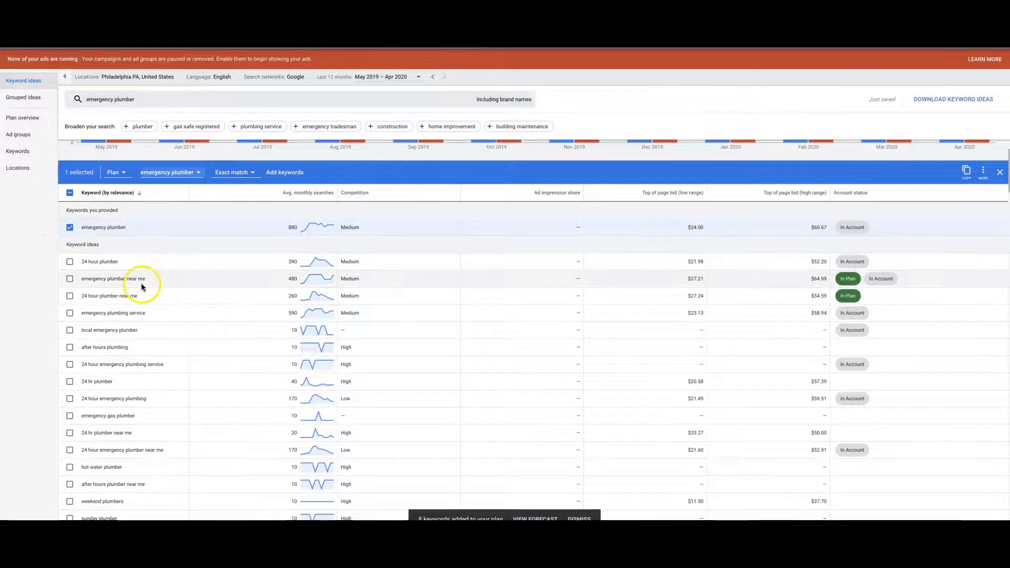
Also select "emergency plumbing service", "local emergency plumber", "24 hour emergency plumbing service", "24 hour emergency plumbing" and "24 hr plumber".
left_click(70, 313)
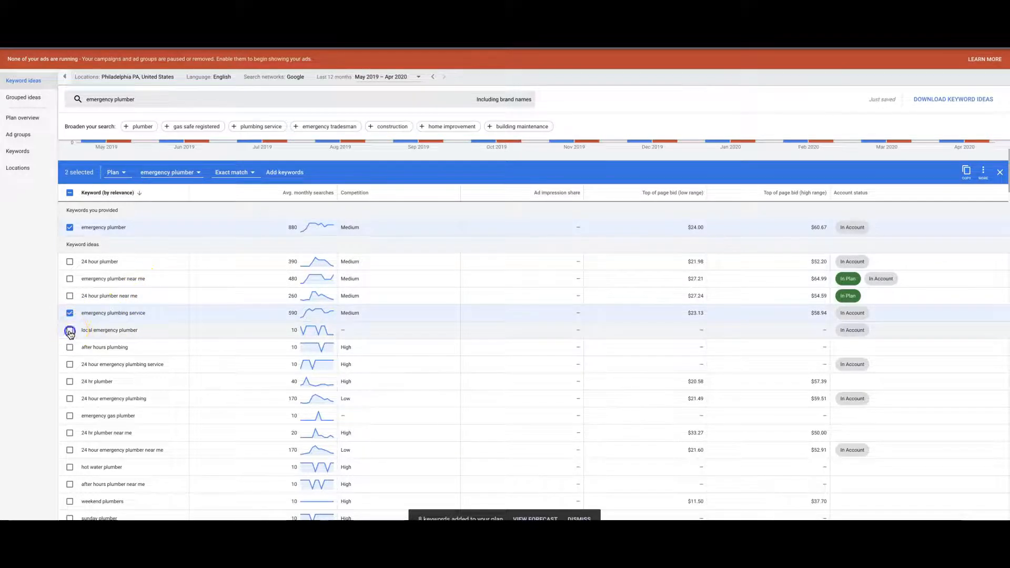
scroll(112, 337, "down", 1)
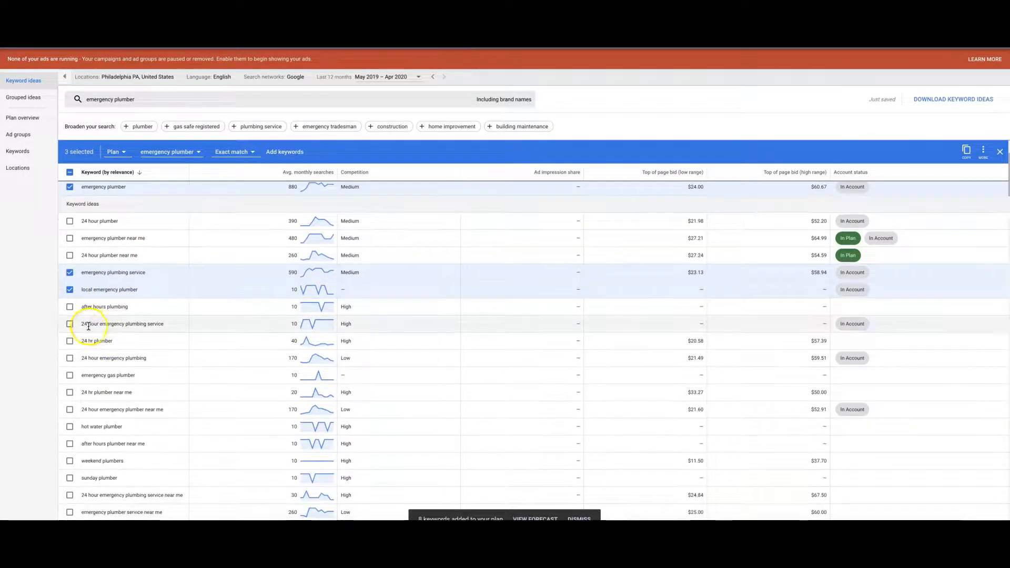
left_click(76, 326)
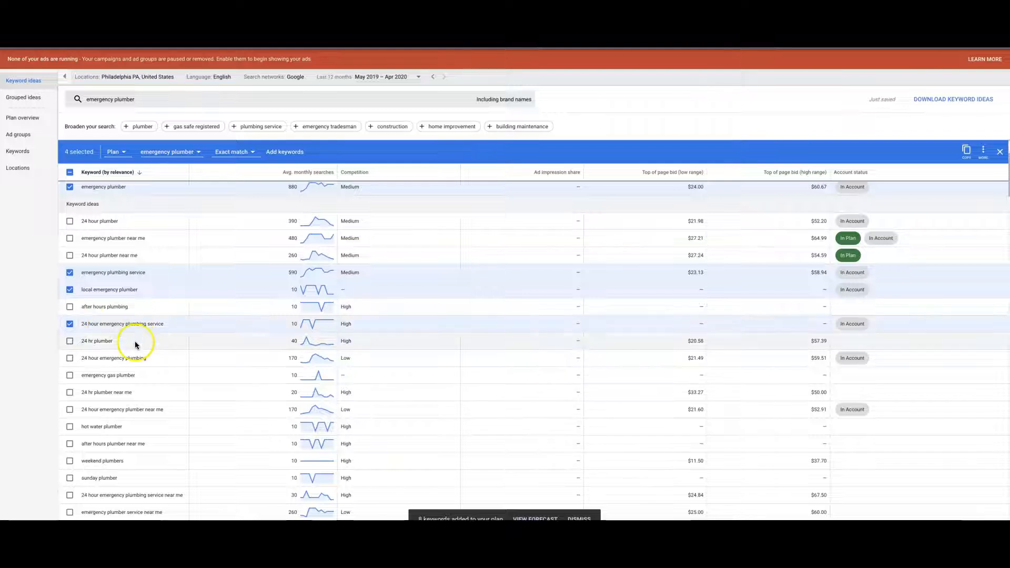
left_click(70, 358)
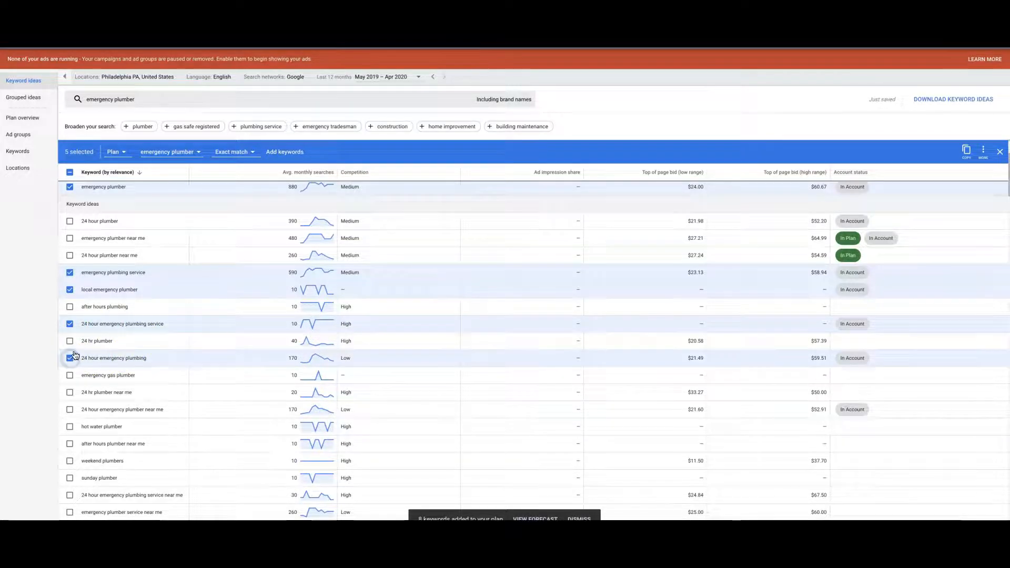
left_click(71, 342)
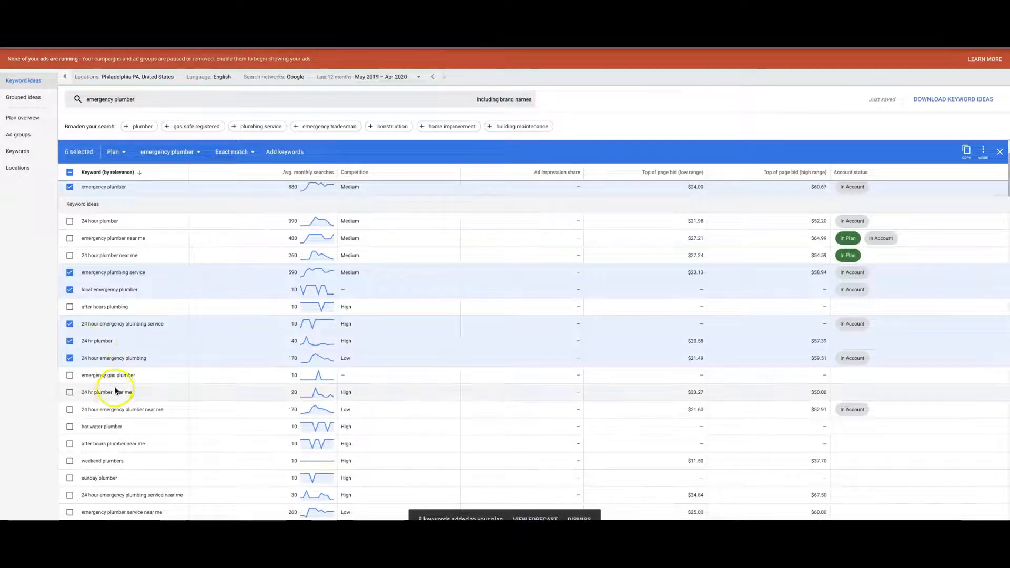
left_click(70, 393)
Include "best emergency plumber" and "emergency plumbing repair" in the selection and add all selected keywords to the "emergency plumber" ad group.
scroll(131, 392, "down", 2)
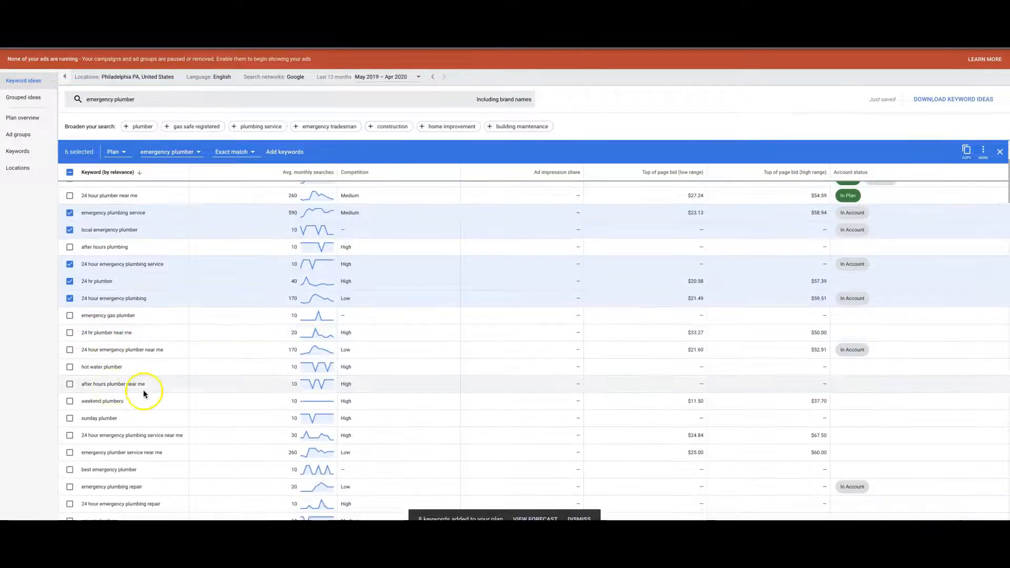
scroll(156, 393, "down", 1)
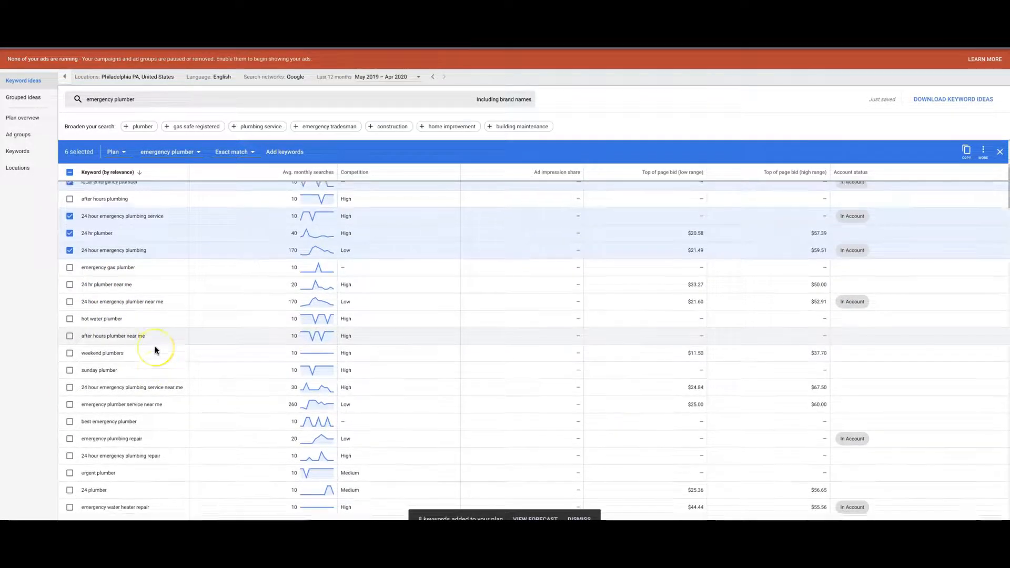
scroll(155, 349, "down", 2)
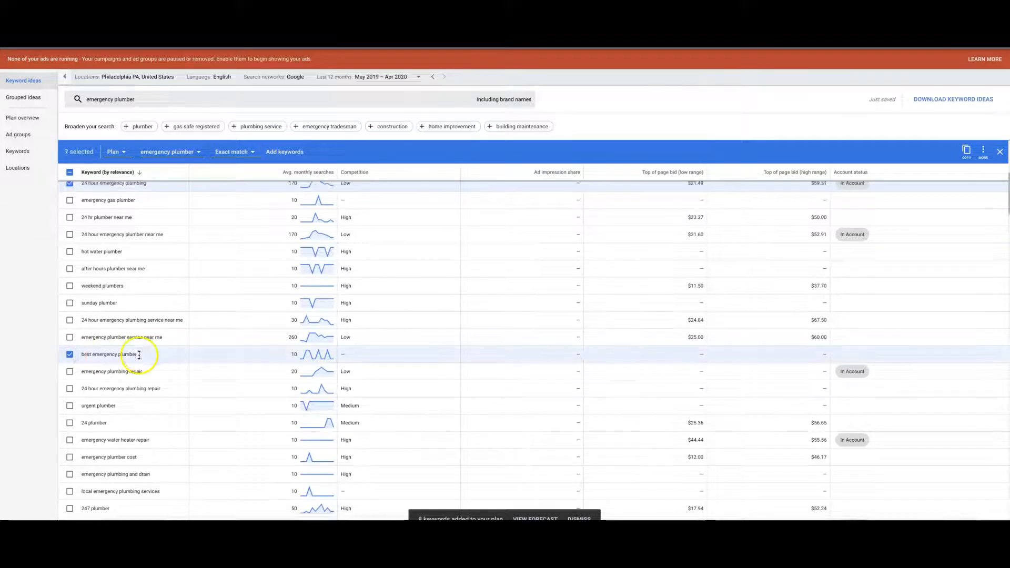
scroll(74, 360, "down", 1)
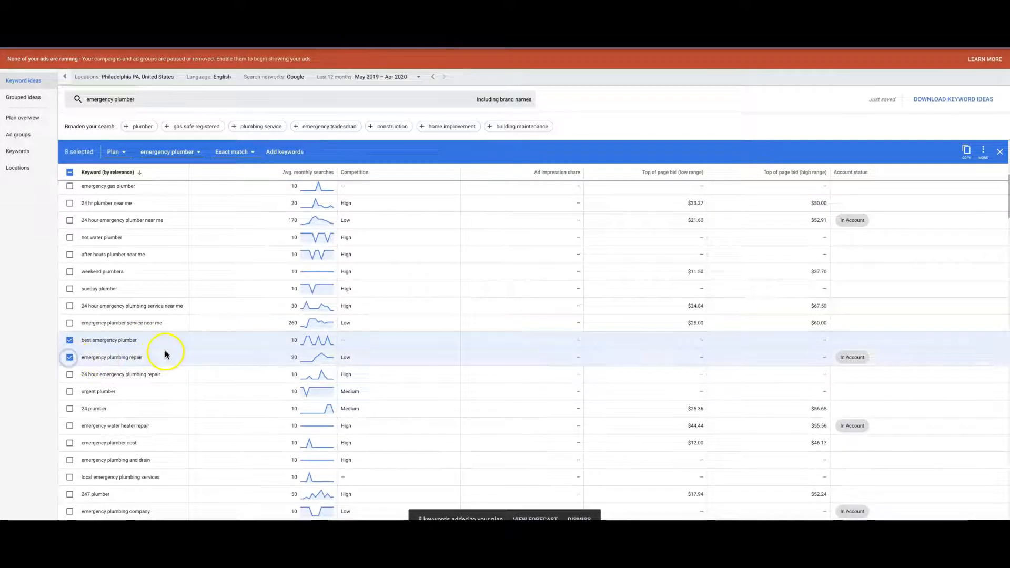
scroll(159, 354, "down", 3)
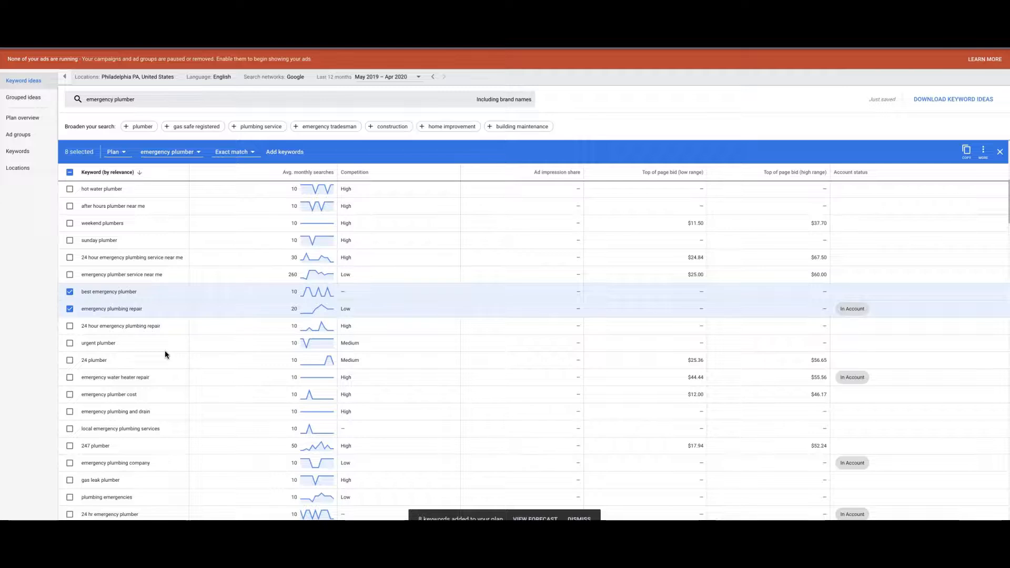
scroll(166, 353, "up", 5)
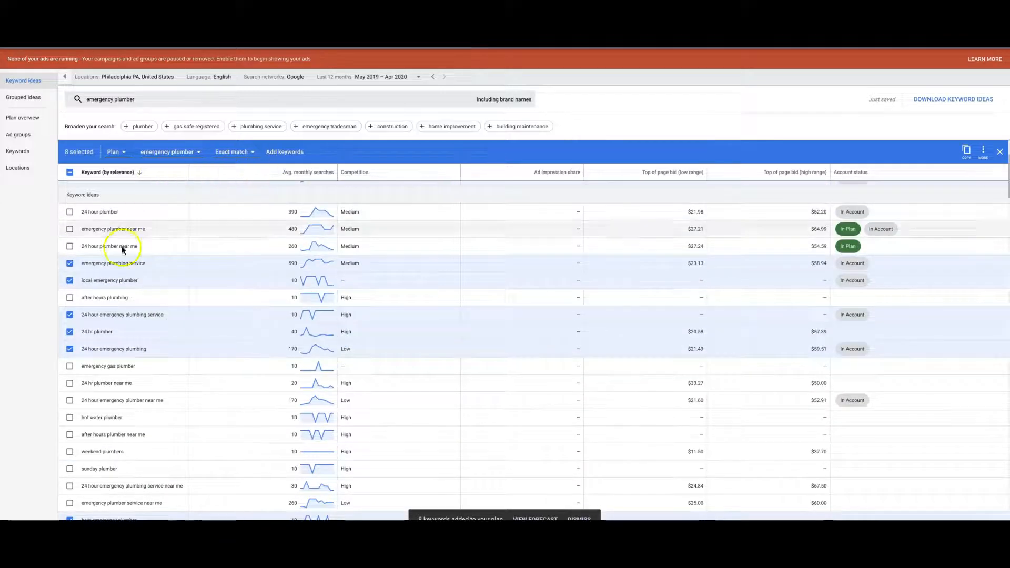
scroll(112, 361, "up", 3)
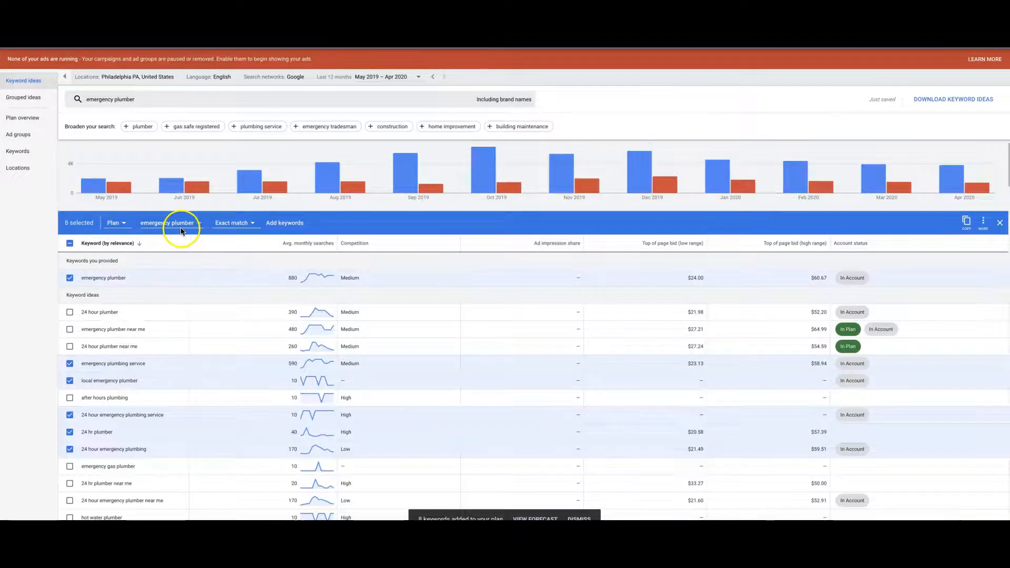
left_click(285, 224)
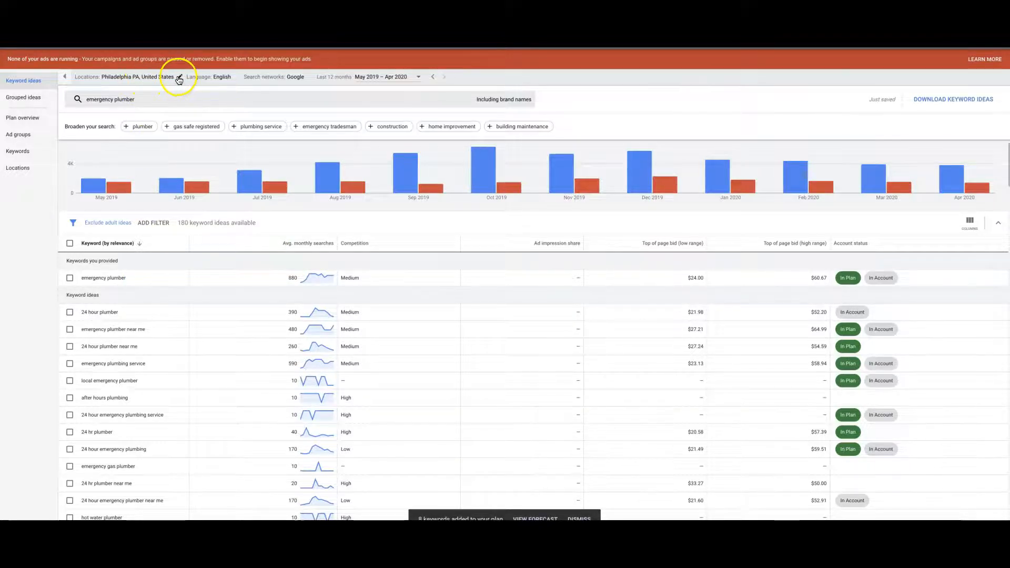
Review the targeted location, and replace the keyword search with "philadelphia plumber" to get new keyword ideas.
left_click(180, 79)
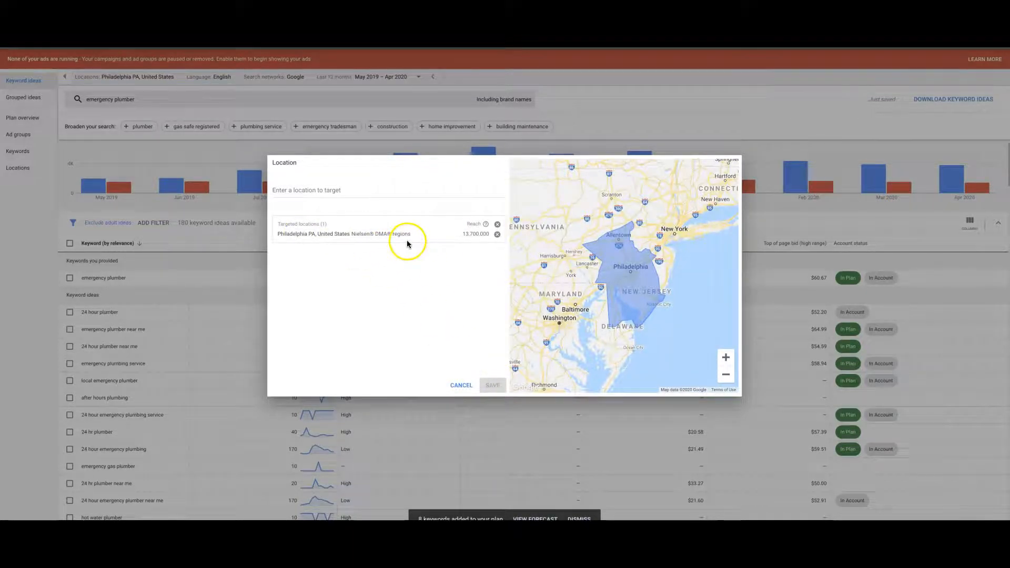
left_click(461, 387)
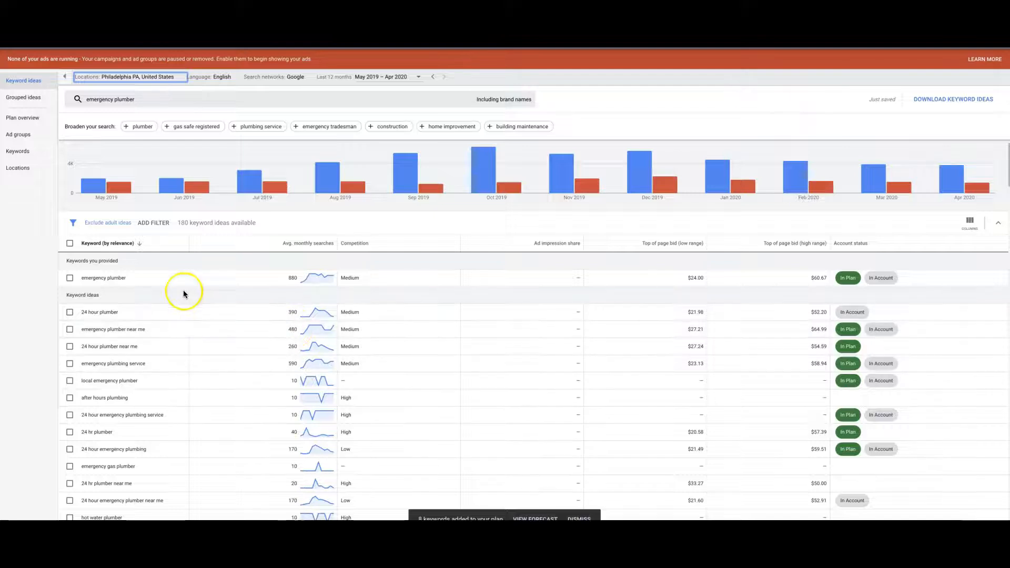
left_click(132, 101)
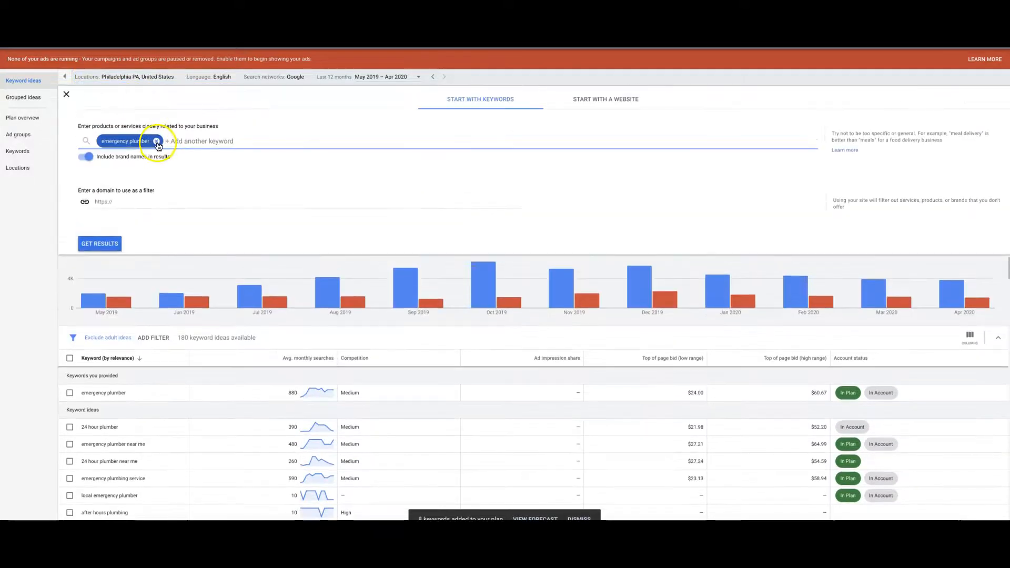
left_click(156, 142)
type("philadelphia plumber")
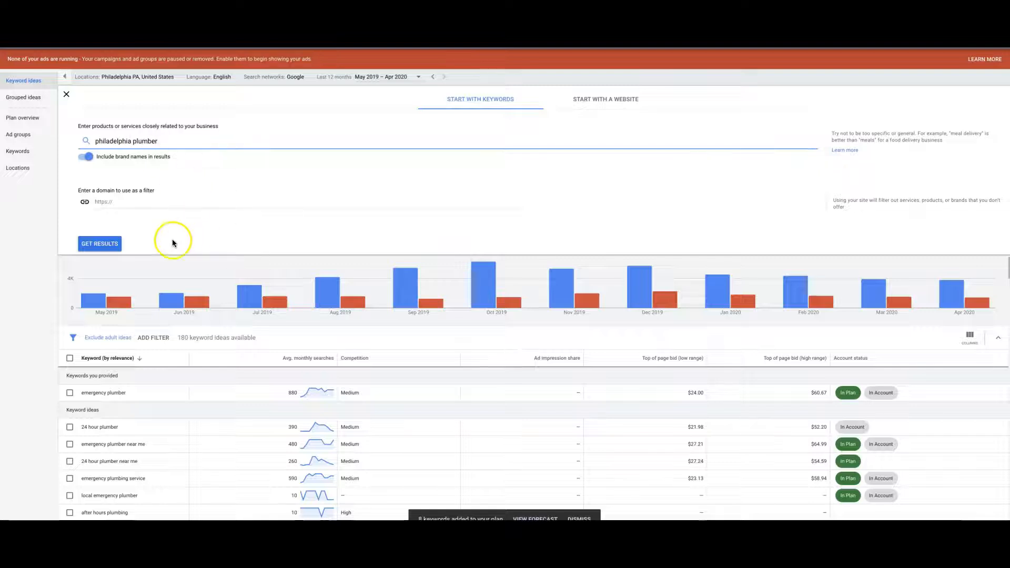
left_click(106, 243)
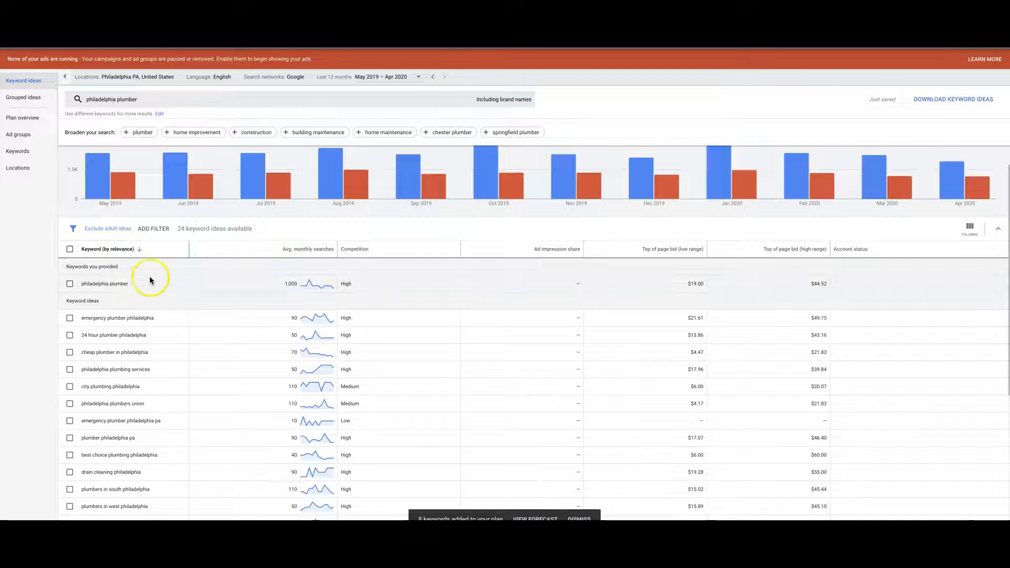
Select the "philadelphia plumber" keyword and create a new ad group named "philadelphia plumber" as its destination.
left_click(70, 286)
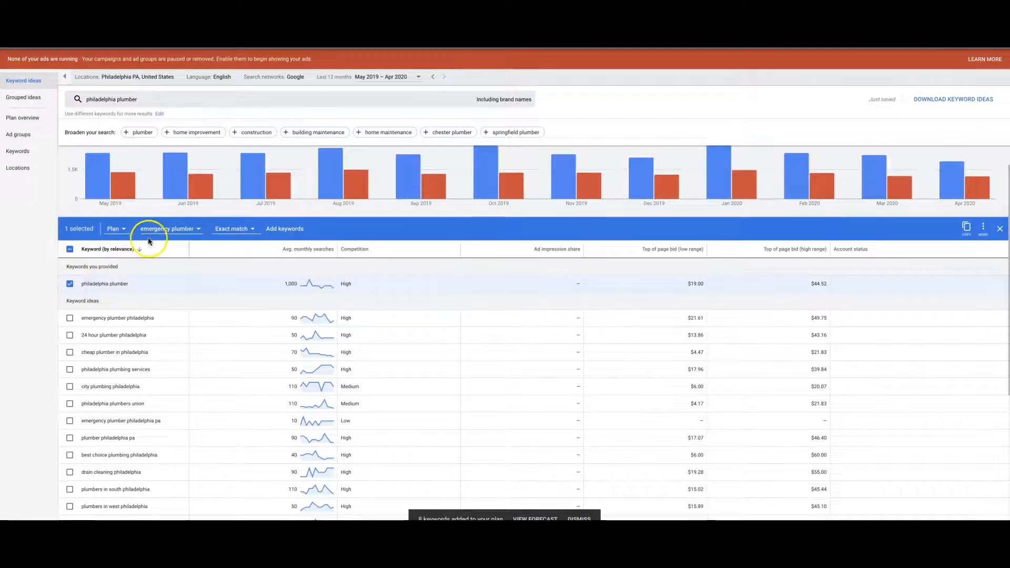
left_click(193, 230)
left_click(170, 281)
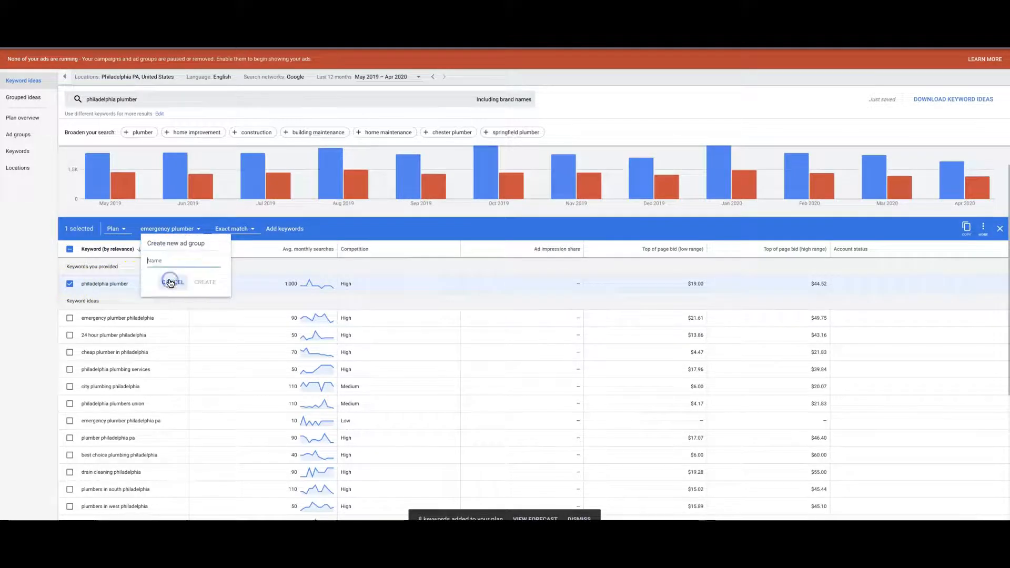
type("philadelphia plumber")
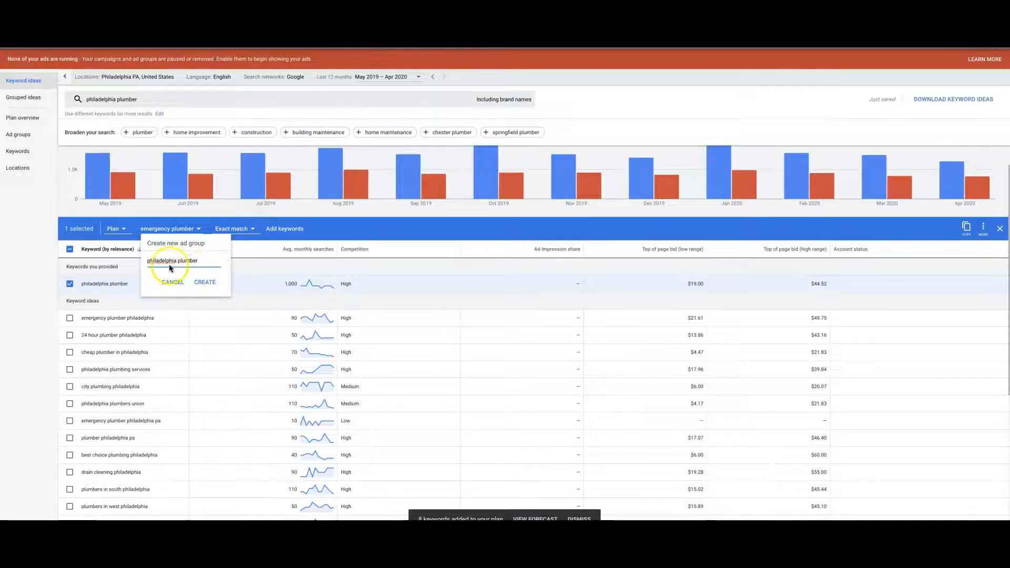
left_click(204, 283)
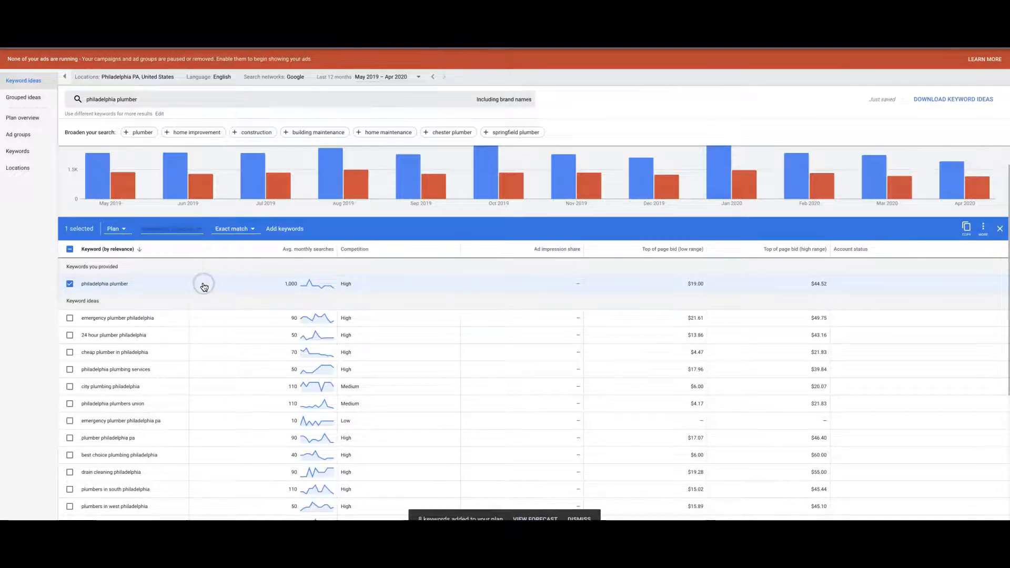
Also select "emergency plumber philadelphia", "24 hour plumber philadelphia", "cheap plumber in philadelphia", "philadelphia plumbing services" and "emergency plumber philadelphia pa".
scroll(167, 354, "down", 1)
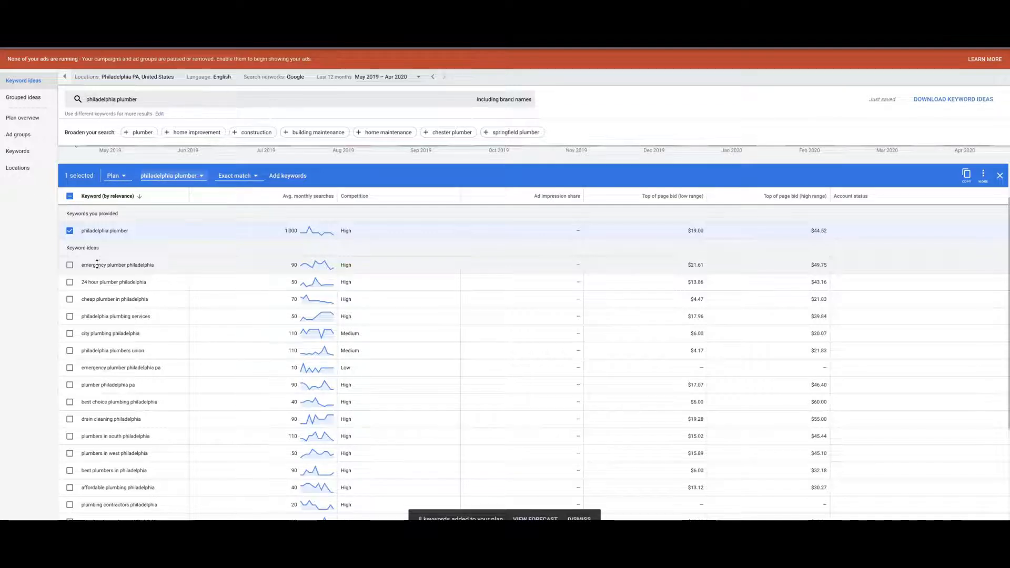
left_click(70, 265)
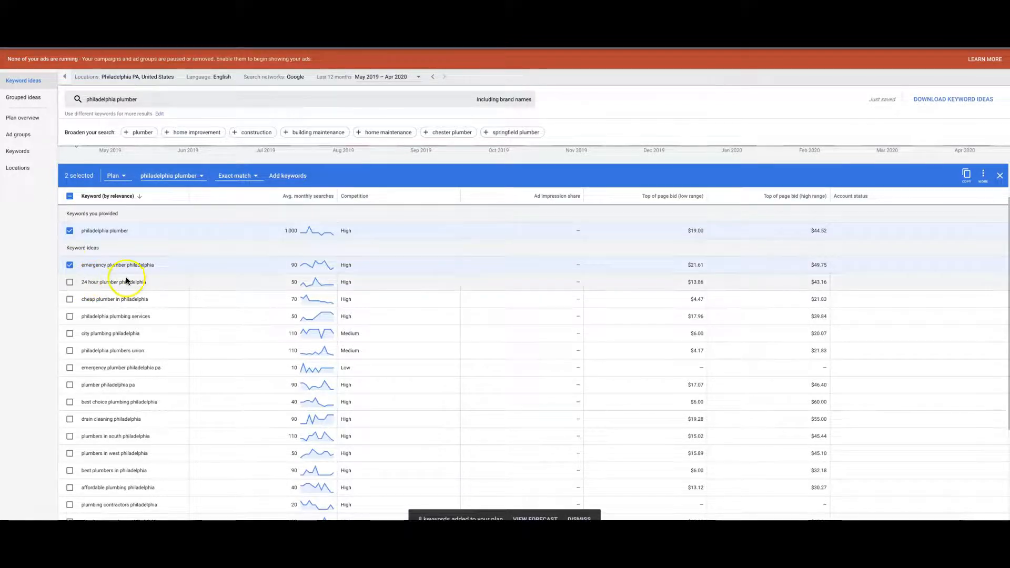
left_click(70, 282)
left_click(69, 299)
left_click(70, 317)
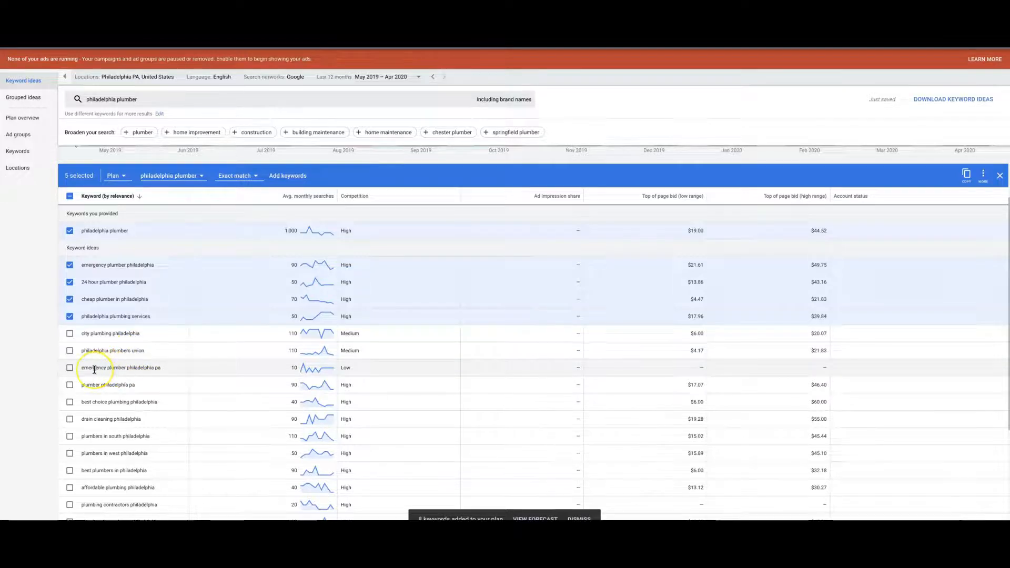
left_click(70, 368)
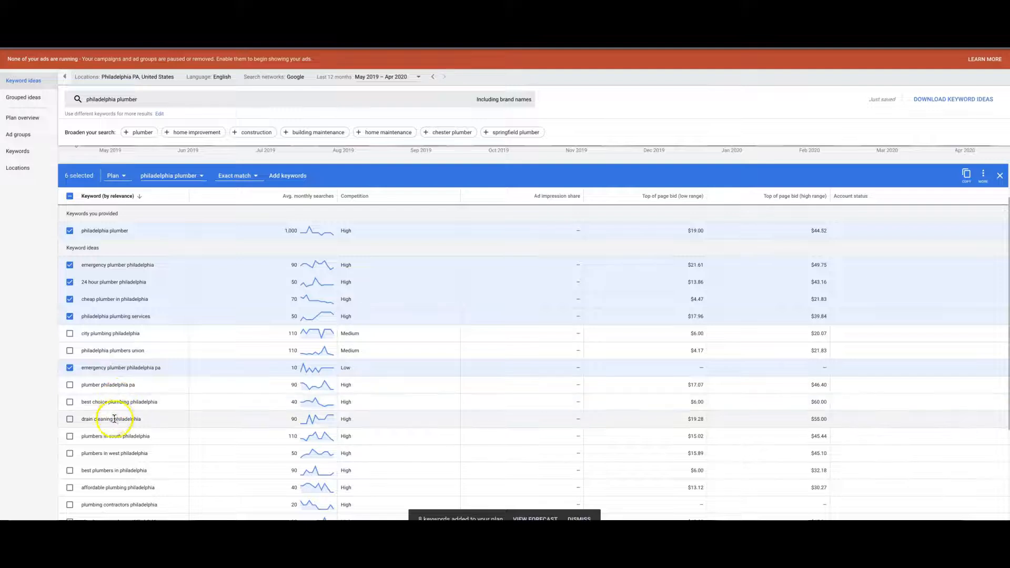
scroll(112, 461, "down", 2)
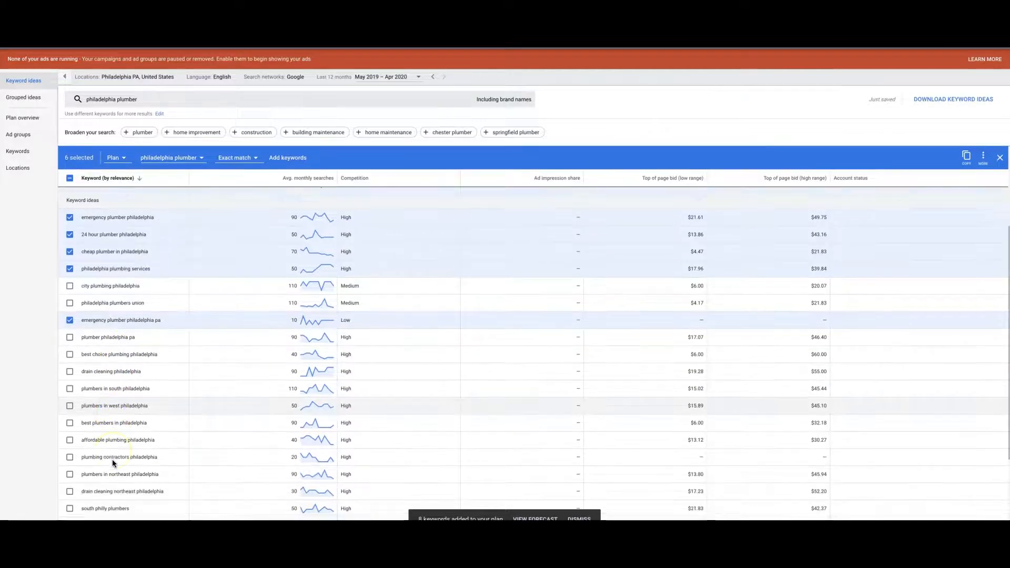
scroll(104, 292, "up", 1)
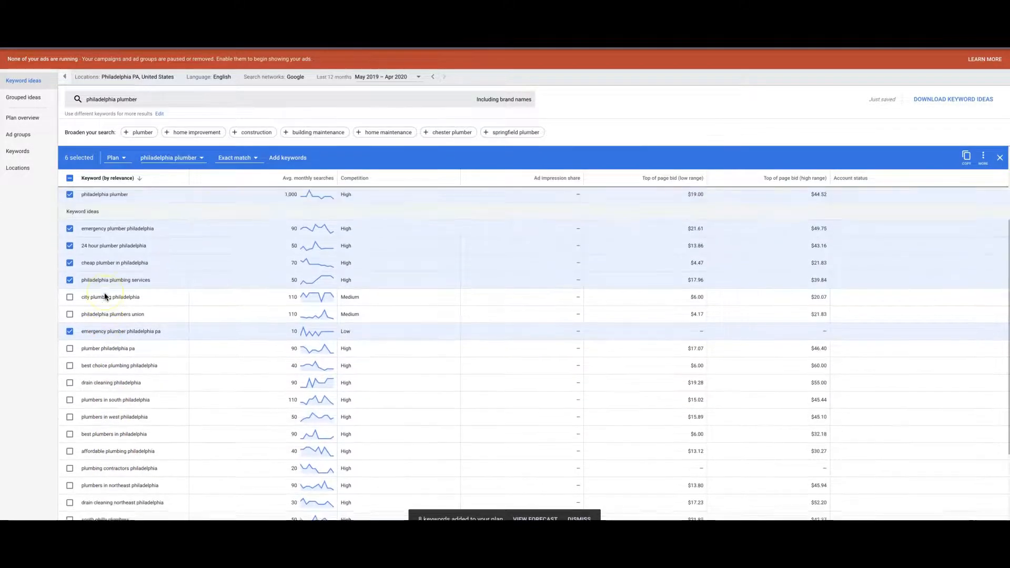
left_click(70, 293)
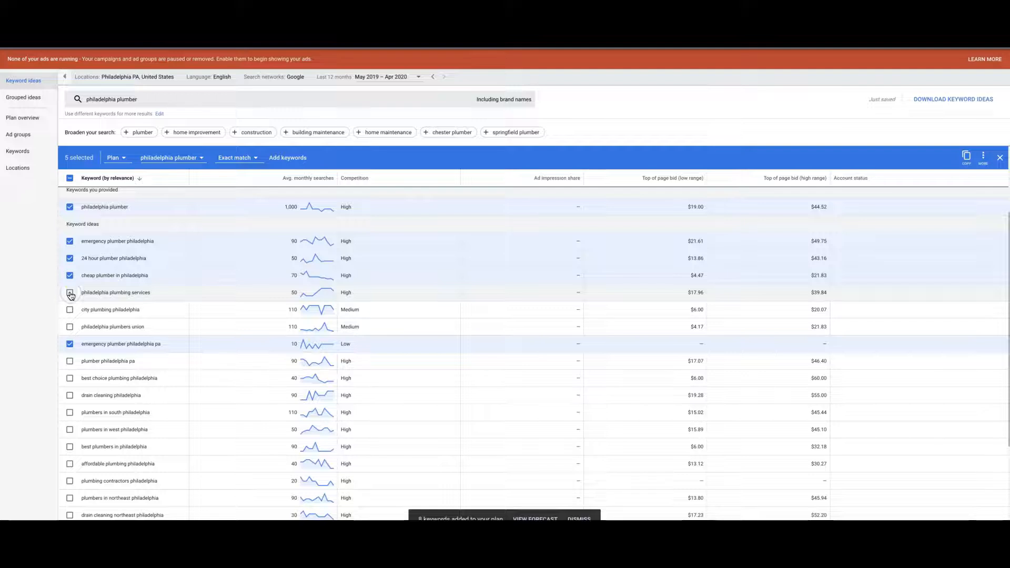
left_click(70, 293)
scroll(121, 291, "up", 2)
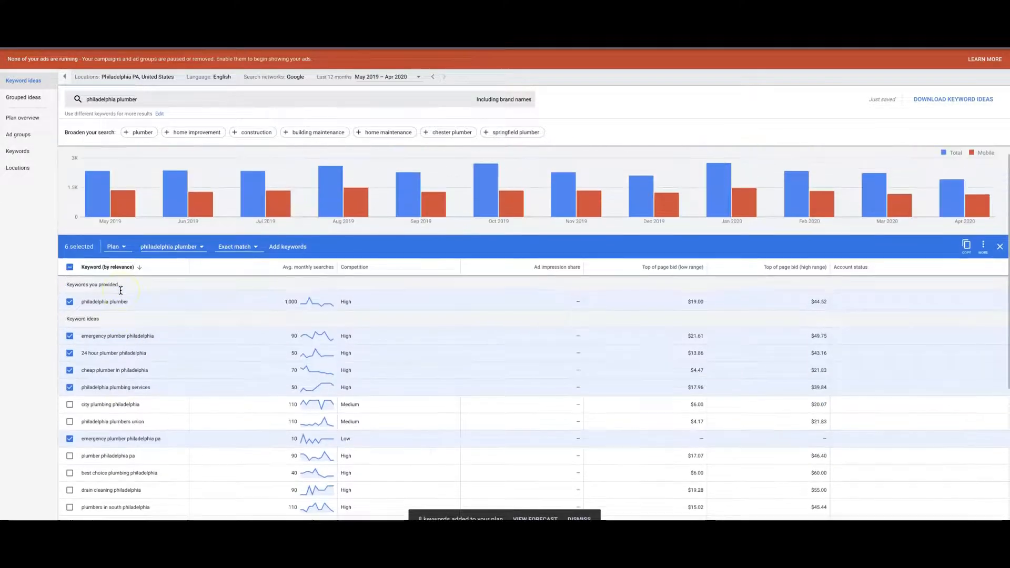
Add "plumbers in south philadelphia", "best plumbers in philadelphia", "affordable plumbing philadelphia" and "plumbing contractors philadelphia" to the selection.
scroll(121, 291, "down", 3)
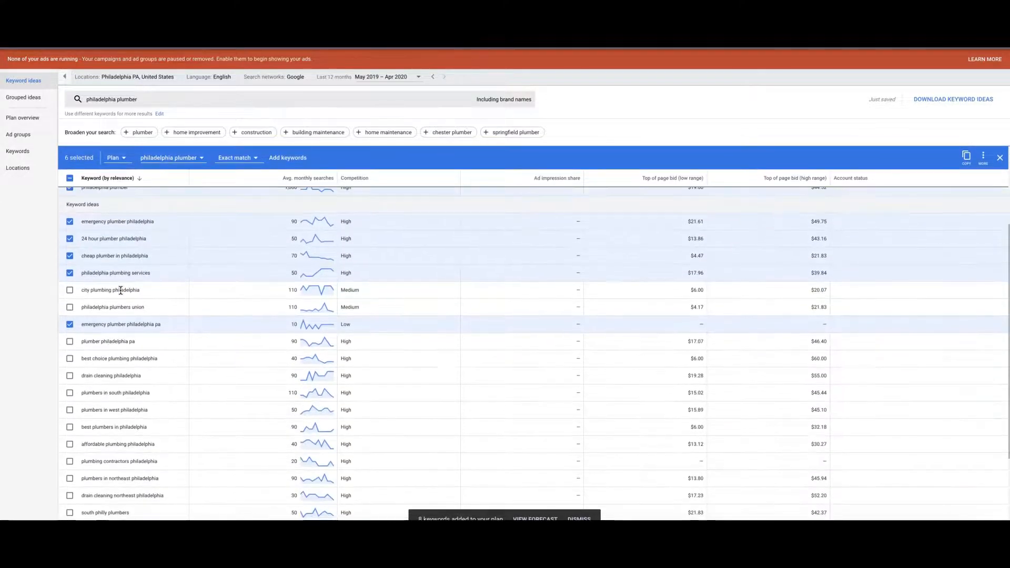
left_click(69, 389)
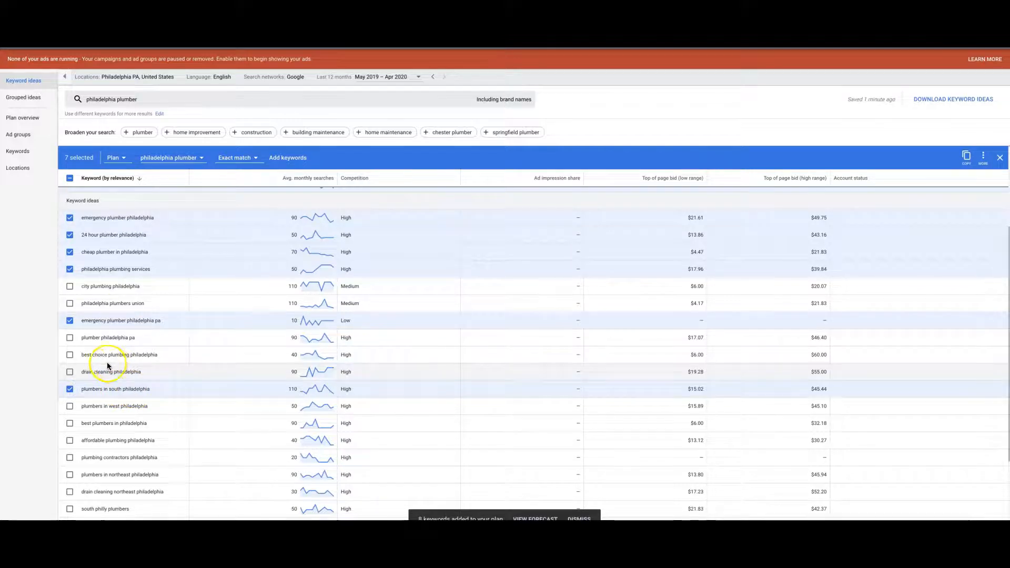
scroll(120, 402, "down", 1)
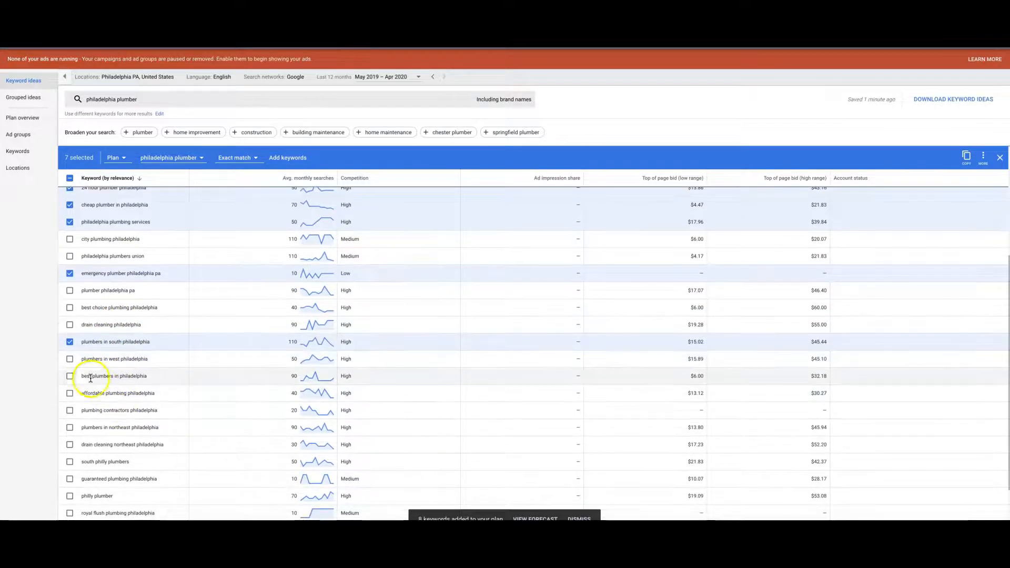
left_click(70, 376)
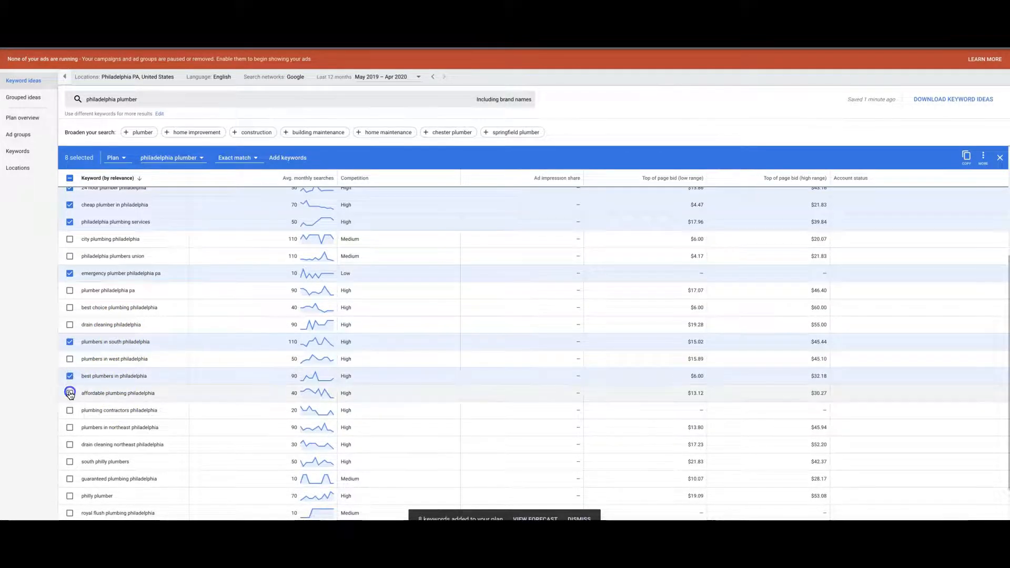
left_click(70, 394)
left_click(70, 410)
Include "plumbers in northeast philadelphia", "south philly plumbers" and "plumbing companies in philadelphia", and add all selected keywords to the "philadelphia plumber" ad group.
scroll(120, 409, "down", 1)
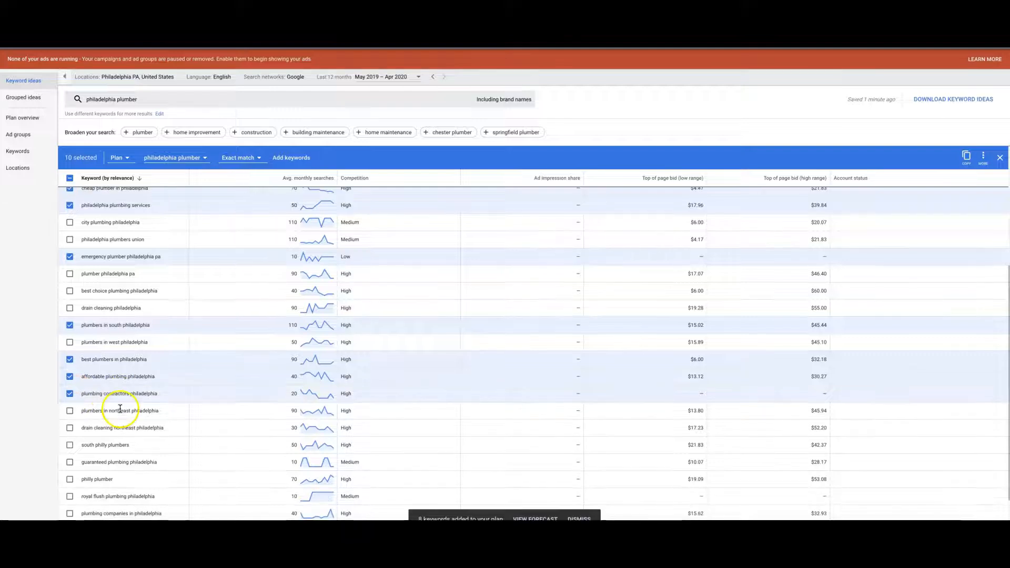
scroll(120, 409, "down", 1)
left_click(70, 384)
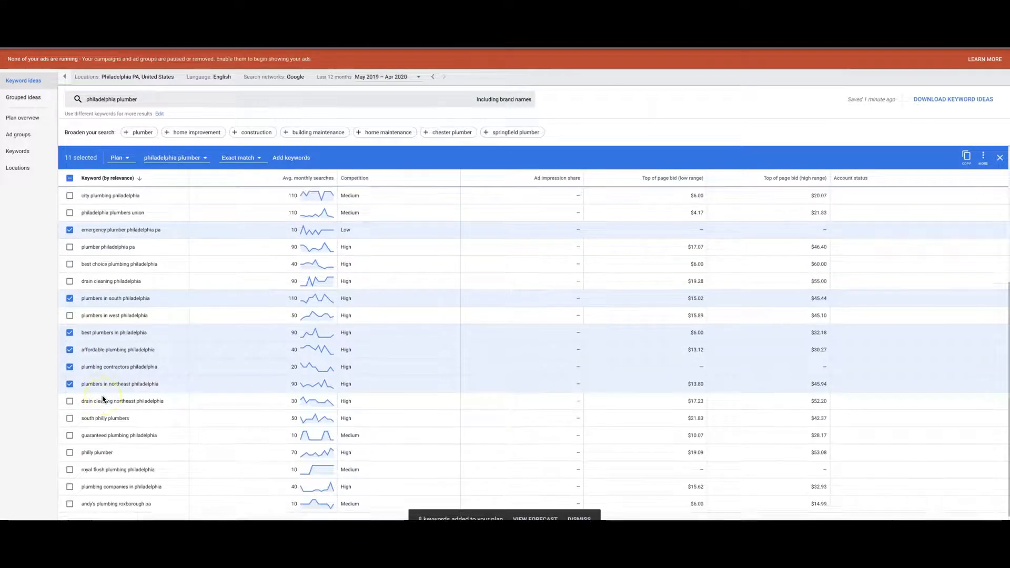
scroll(103, 399, "down", 1)
left_click(74, 399)
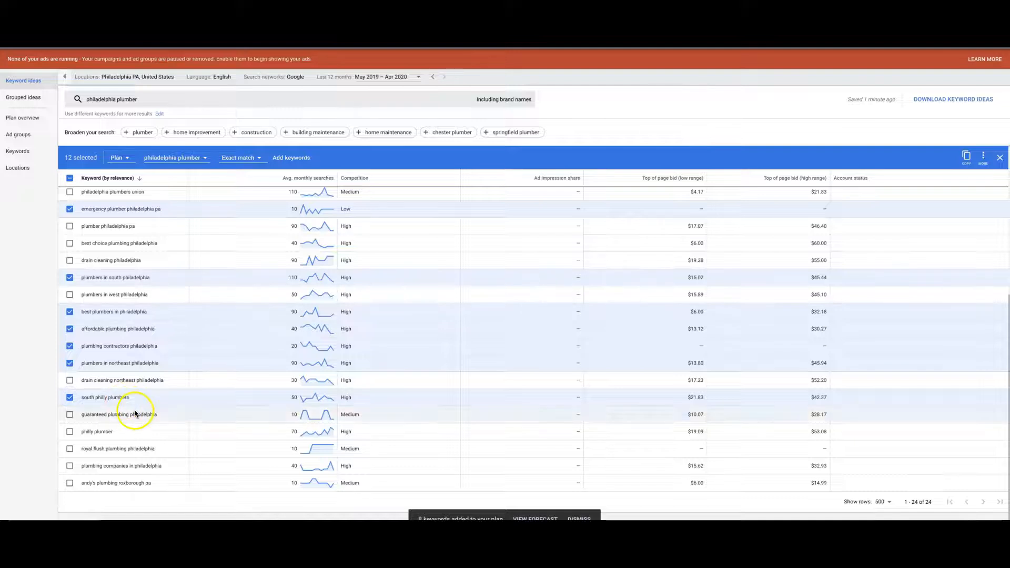
left_click(70, 467)
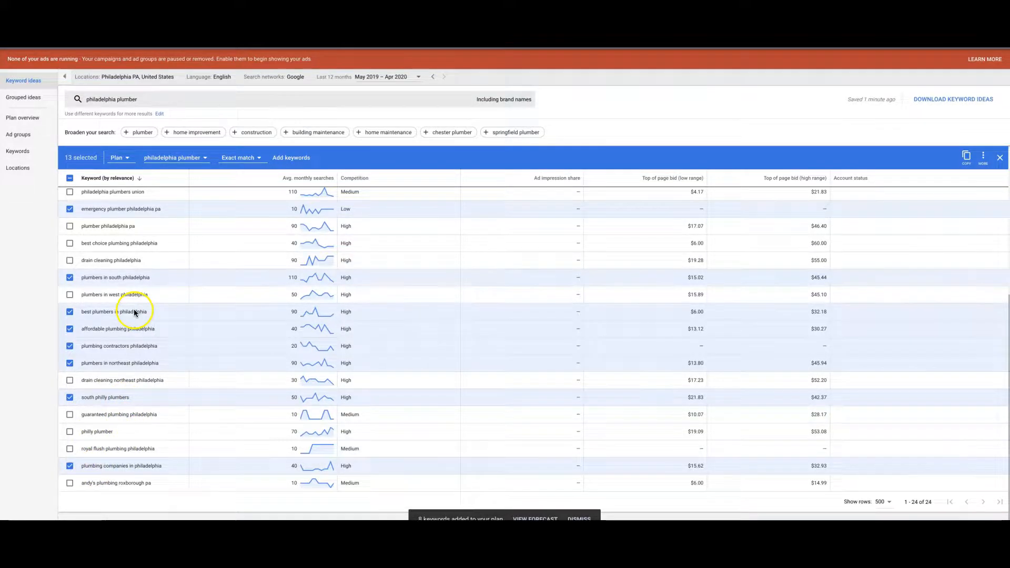
scroll(136, 295, "up", 5)
left_click(291, 220)
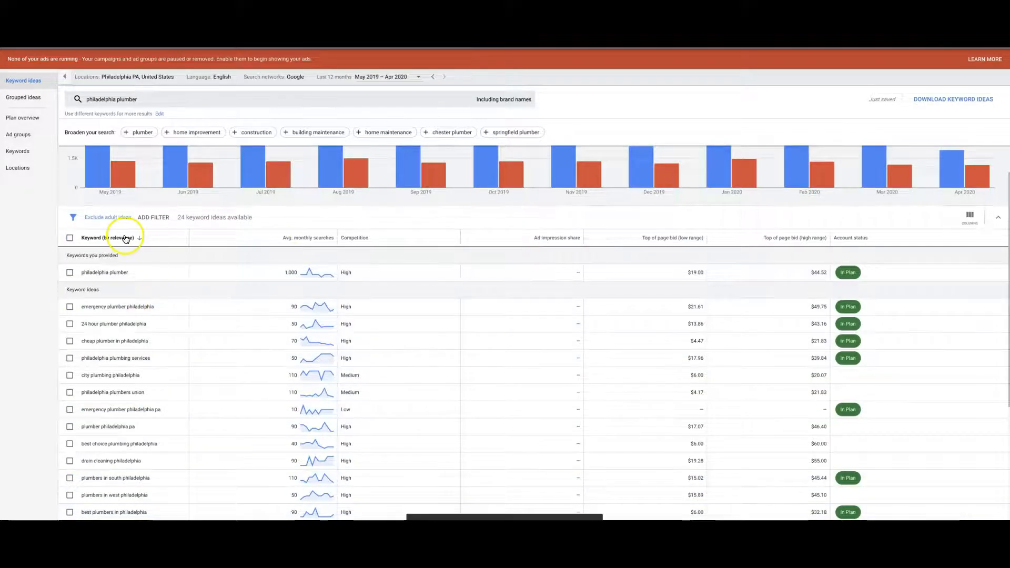
Review the plan overview and create a campaign from it named "philly plumbers" with the recommended $0.41 average daily budget.
left_click(34, 125)
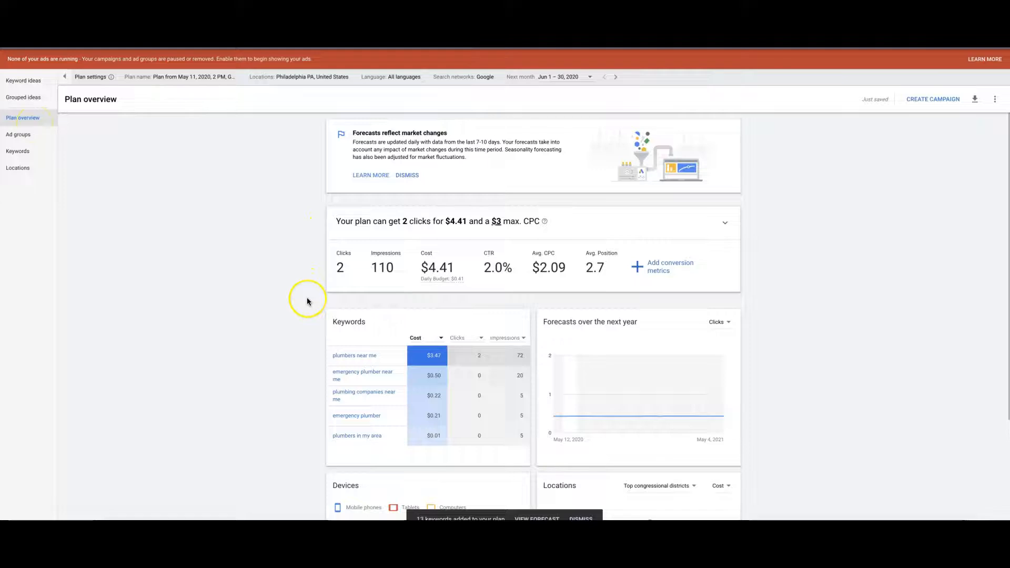
scroll(307, 300, "down", 1)
scroll(308, 301, "down", 2)
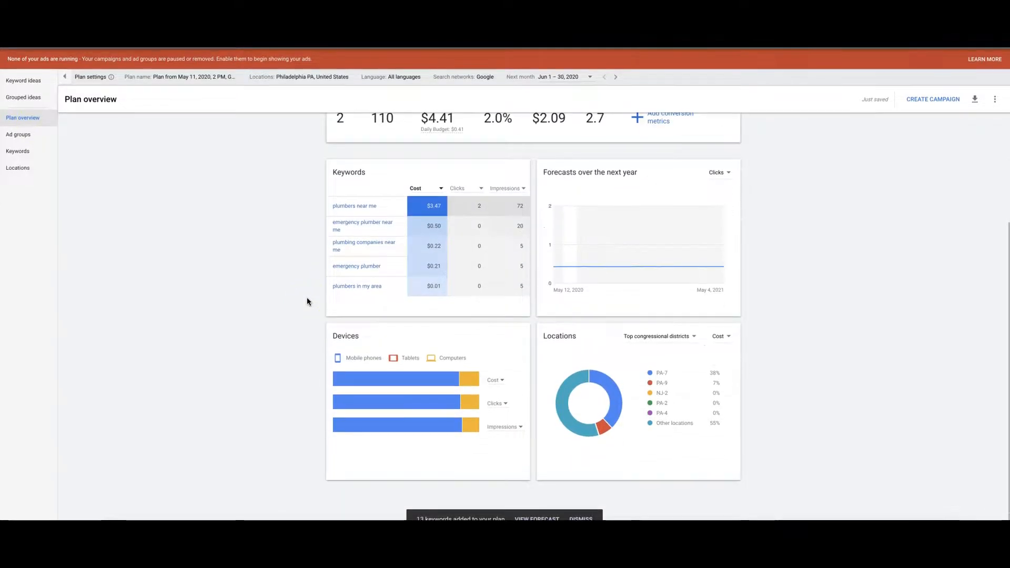
scroll(307, 302, "up", 3)
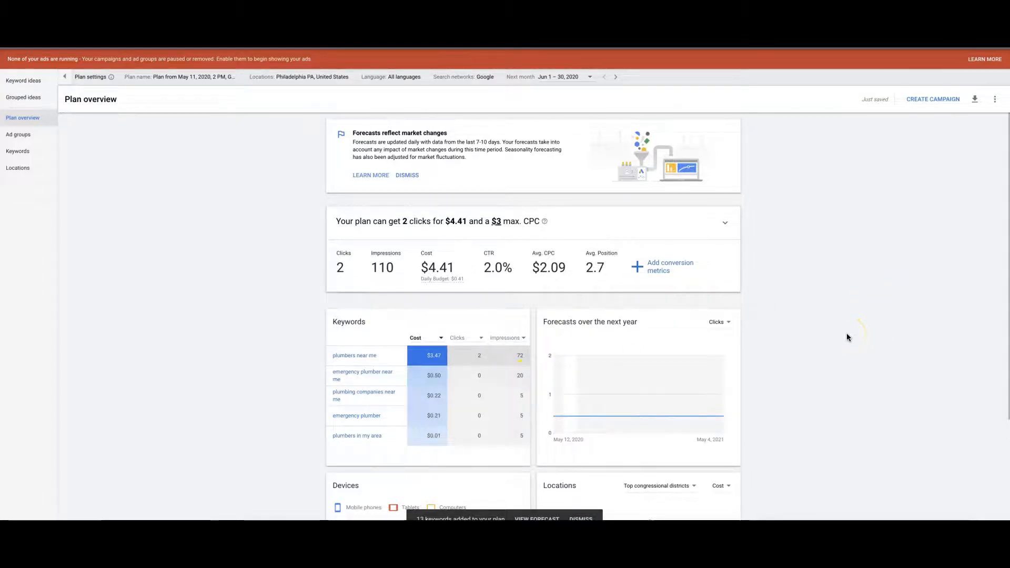
left_click(922, 101)
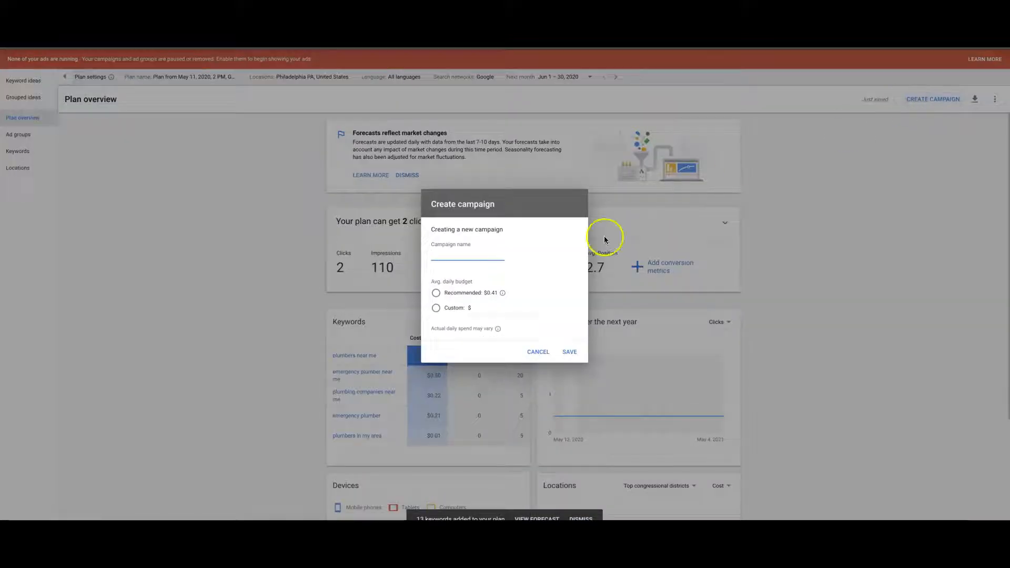
type("philly plumbers")
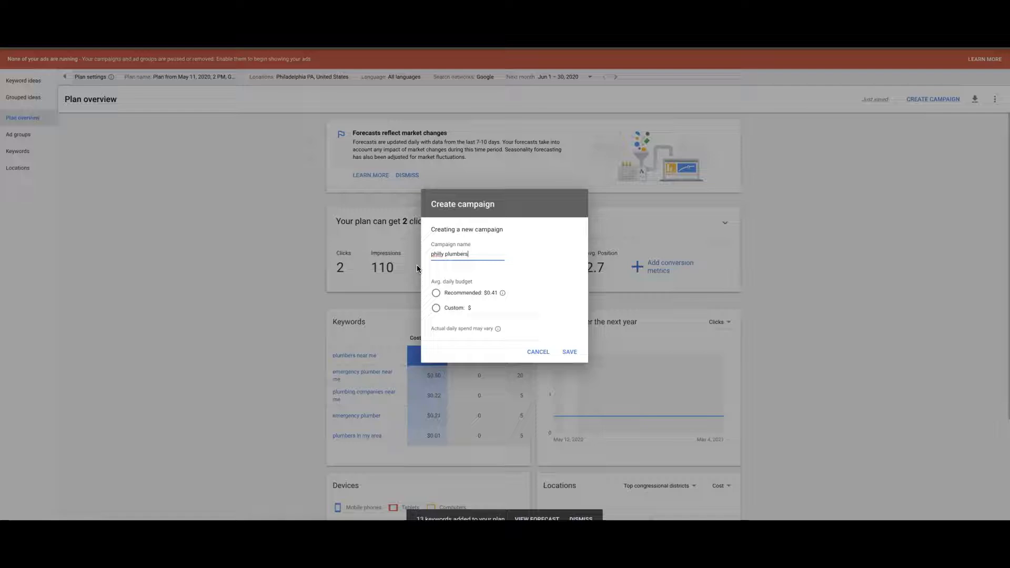
left_click(438, 294)
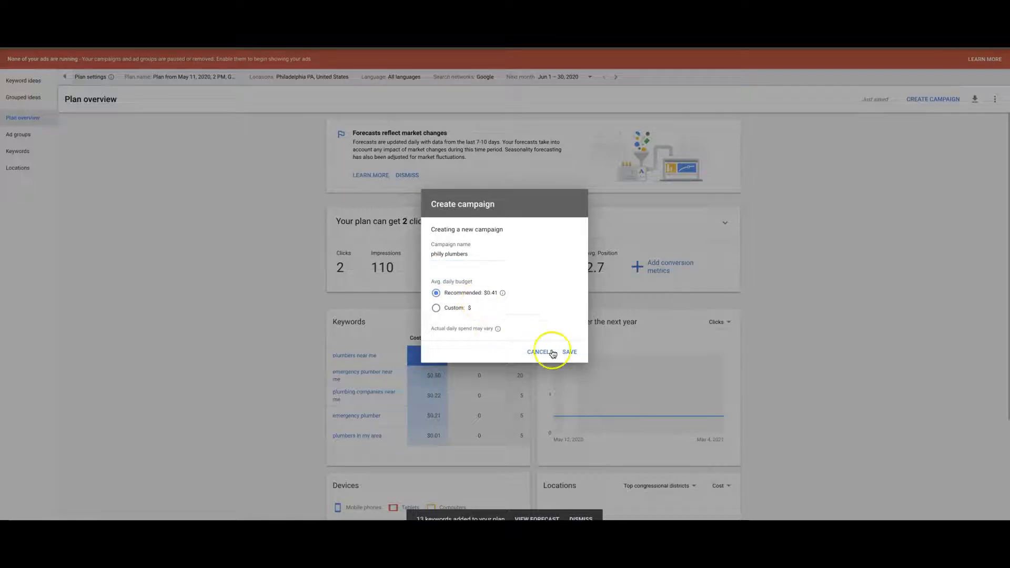
left_click(570, 352)
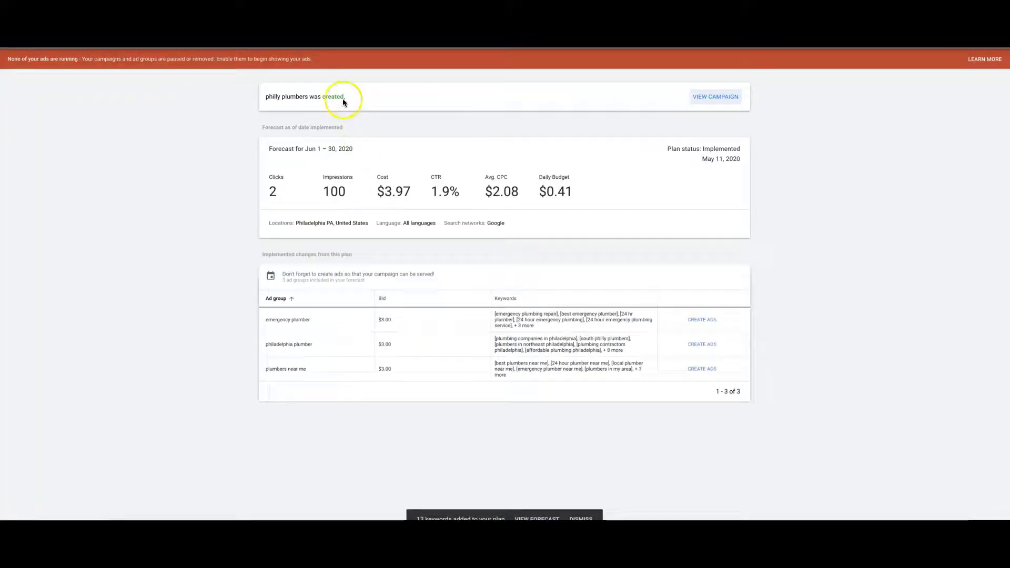
Open the new campaign's settings and include Google search partners in its networks, saving the change.
left_click(715, 97)
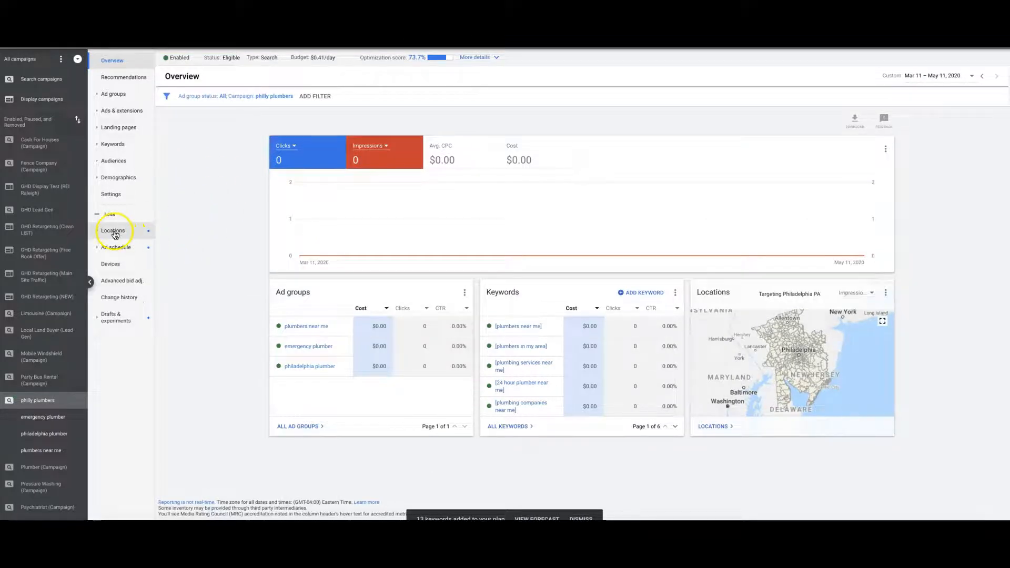
left_click(116, 196)
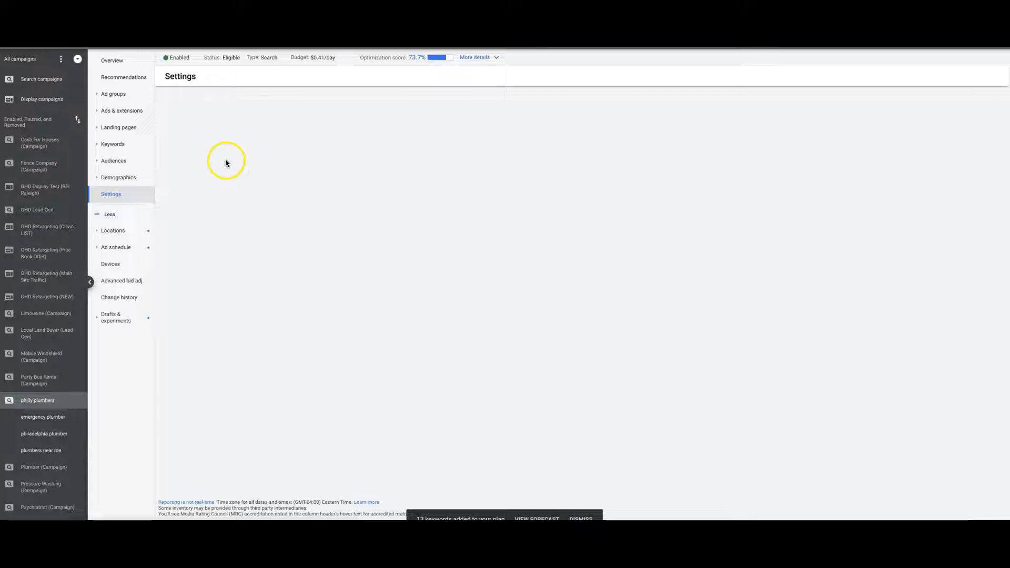
left_click(125, 231)
left_click(120, 200)
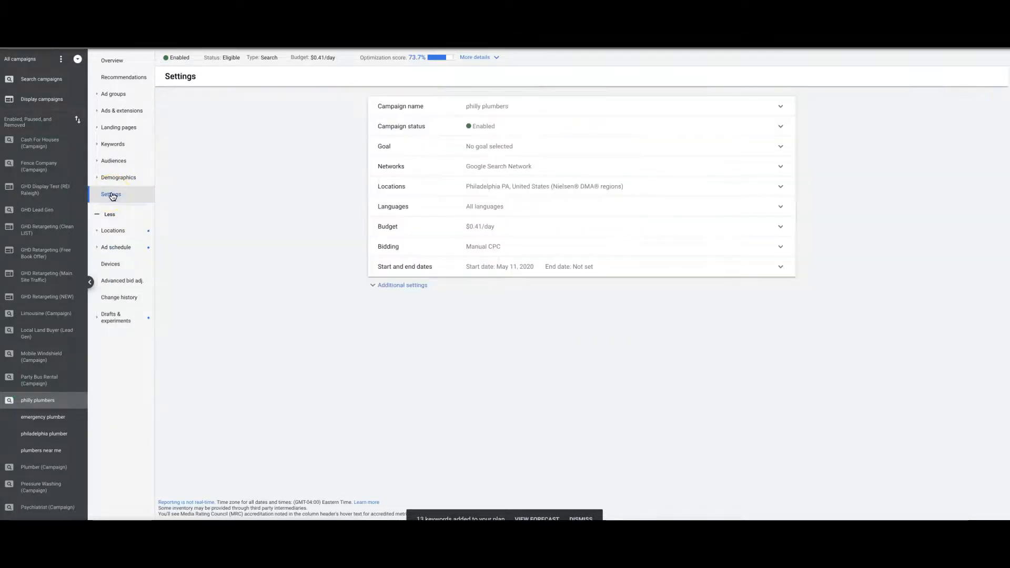
left_click(475, 168)
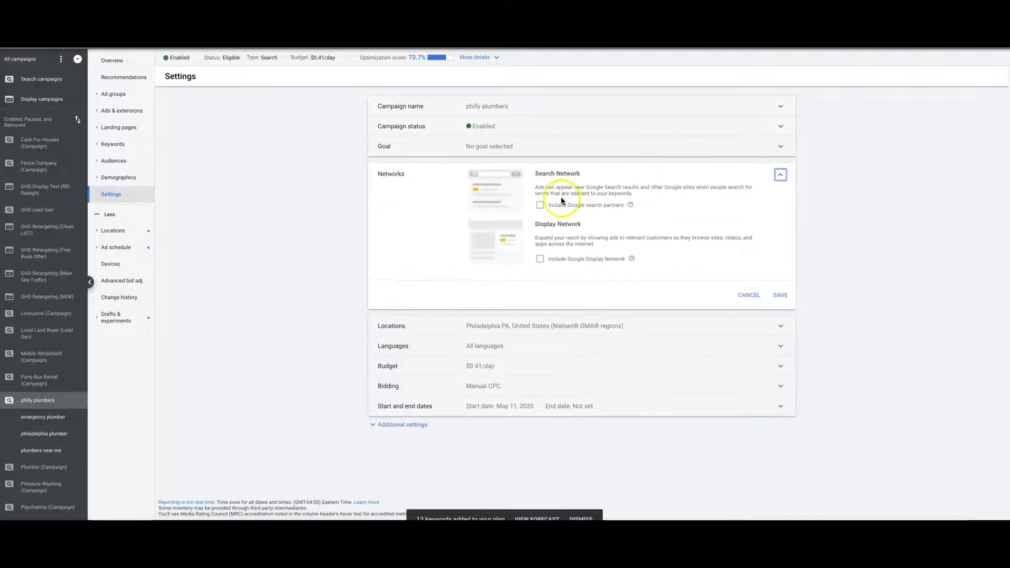
left_click(541, 205)
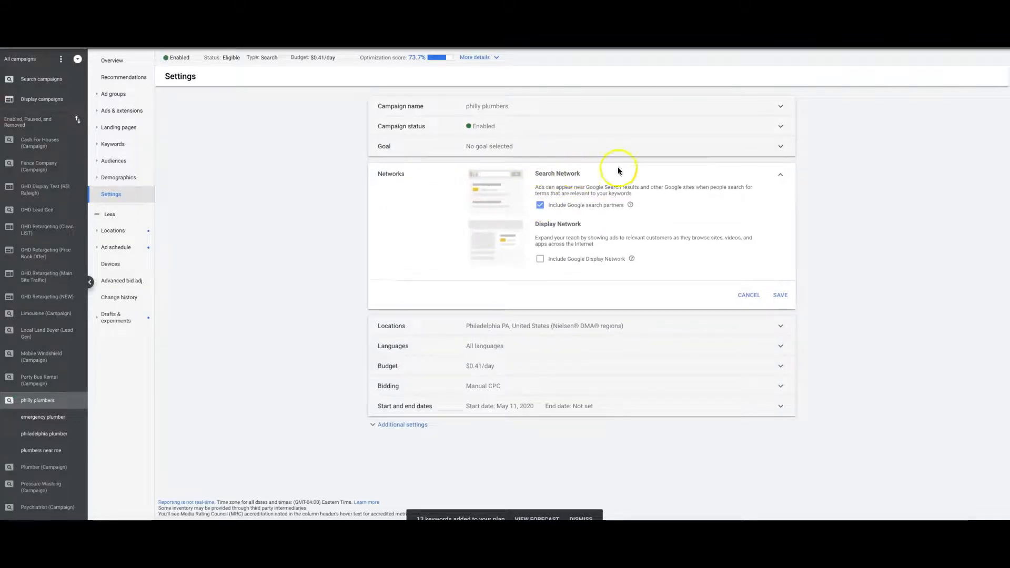
left_click(781, 295)
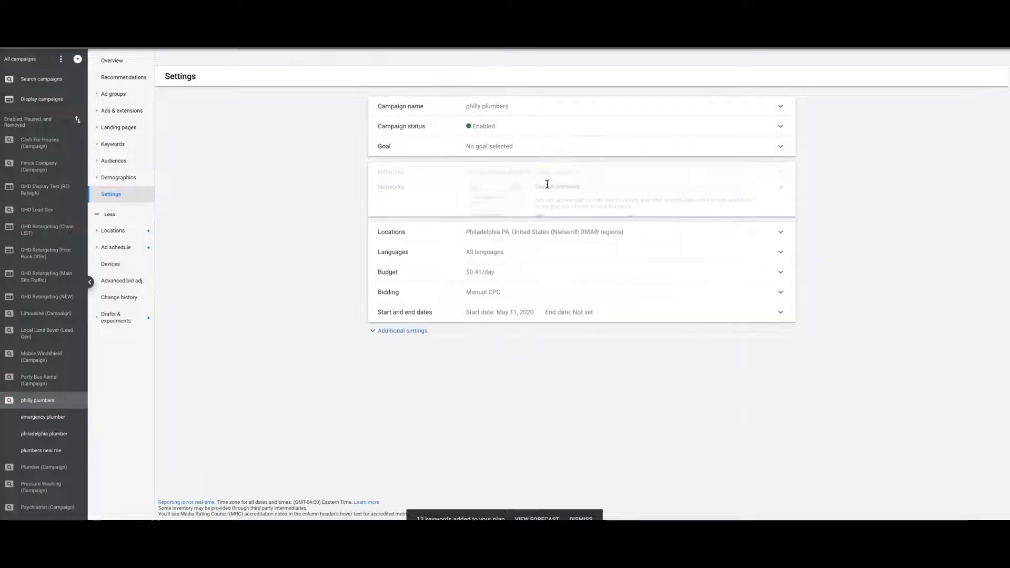
Set the campaign's location option to target people in or regularly in the targeted locations, and save it.
left_click(485, 190)
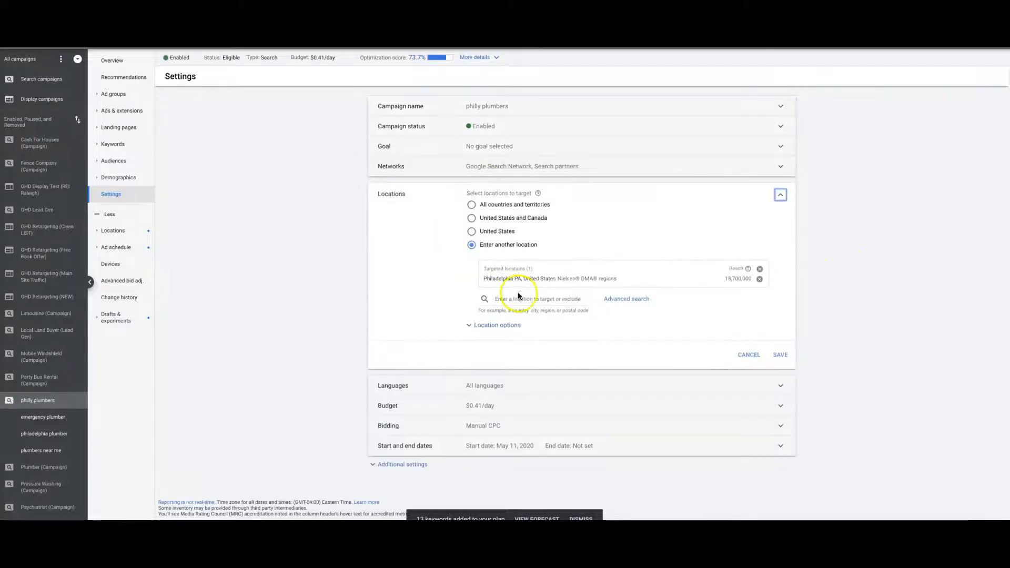
left_click(473, 326)
left_click(473, 372)
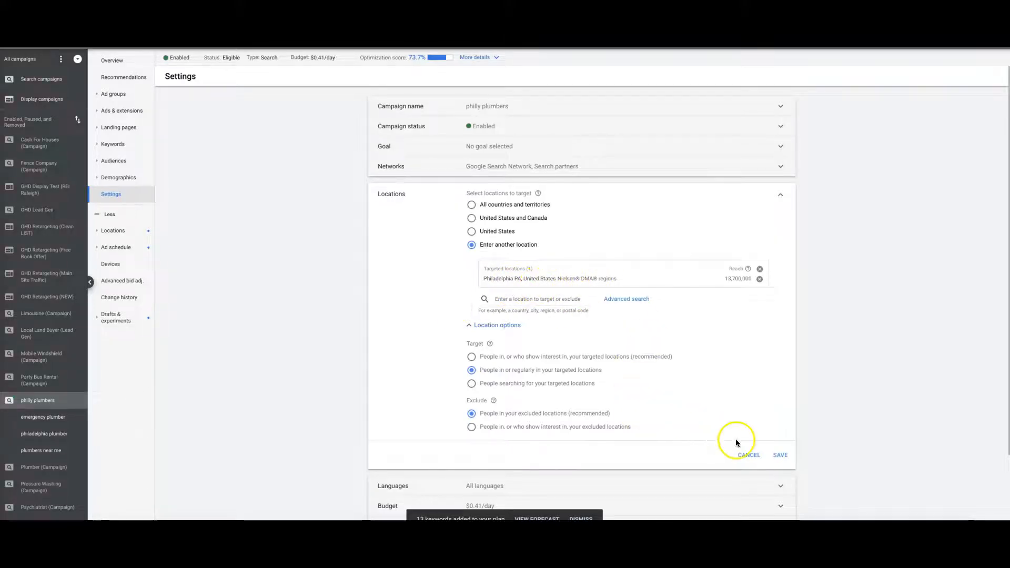
left_click(781, 454)
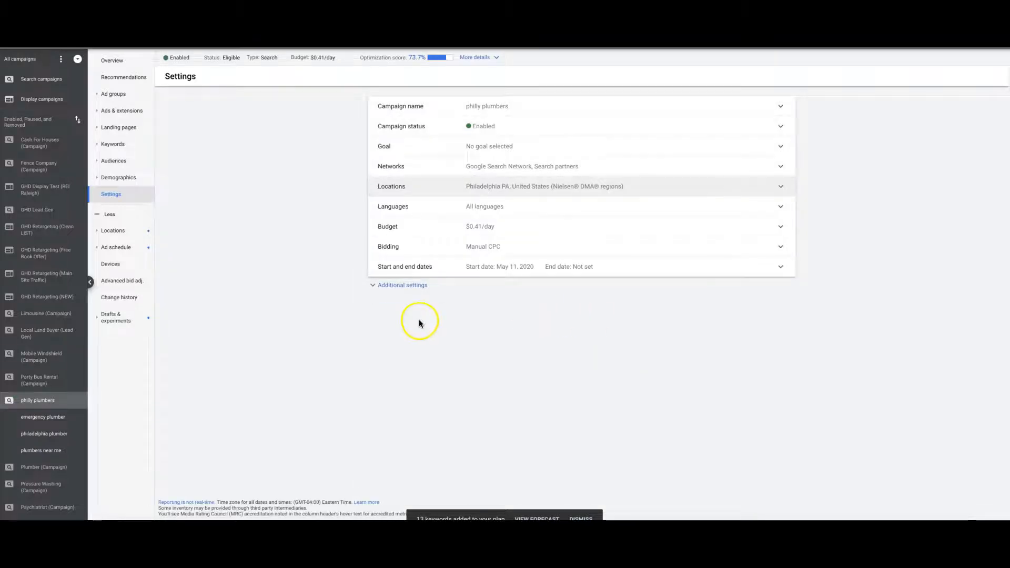
Review the campaign's average daily budget setting and close it without saving.
left_click(417, 226)
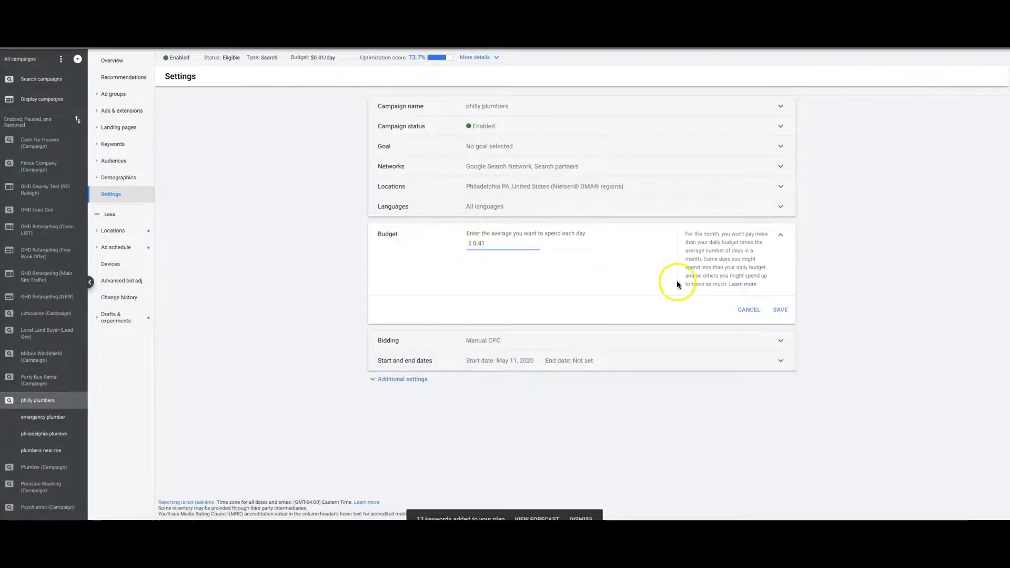
left_click(754, 318)
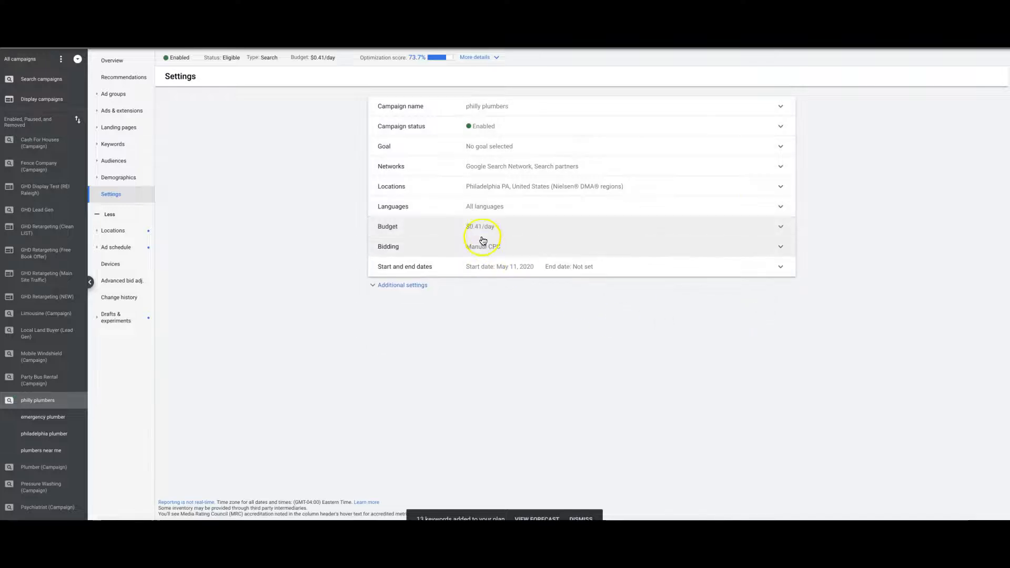
Review the campaign's language setting and the available bid strategies, leaving both as they are.
left_click(484, 213)
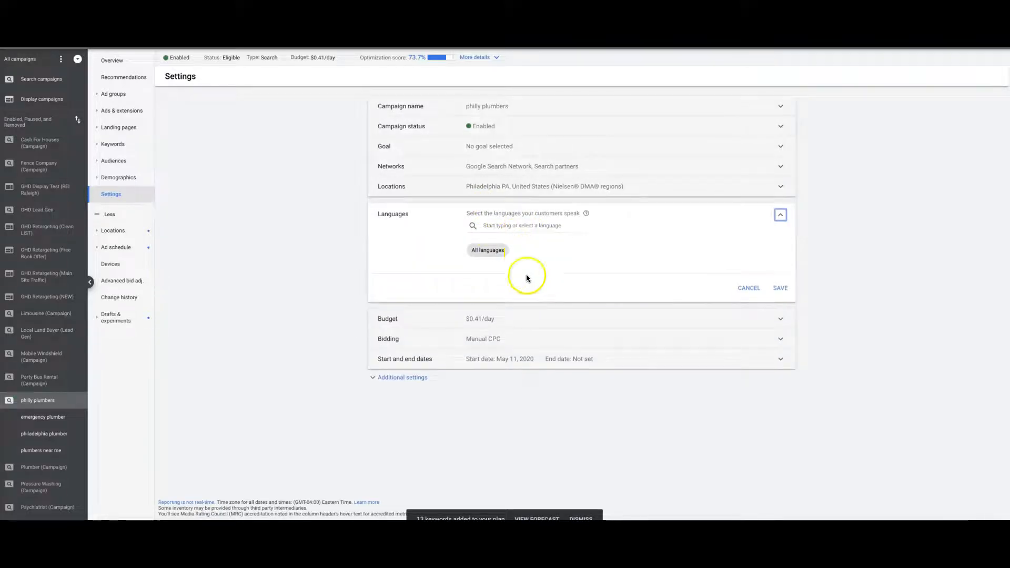
left_click(749, 288)
left_click(484, 246)
left_click(483, 293)
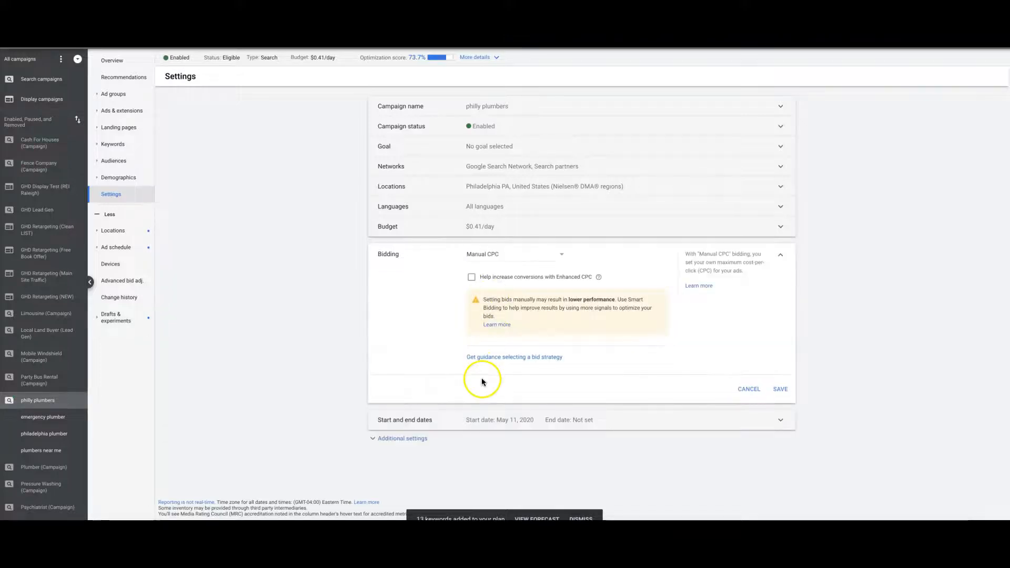
left_click(540, 256)
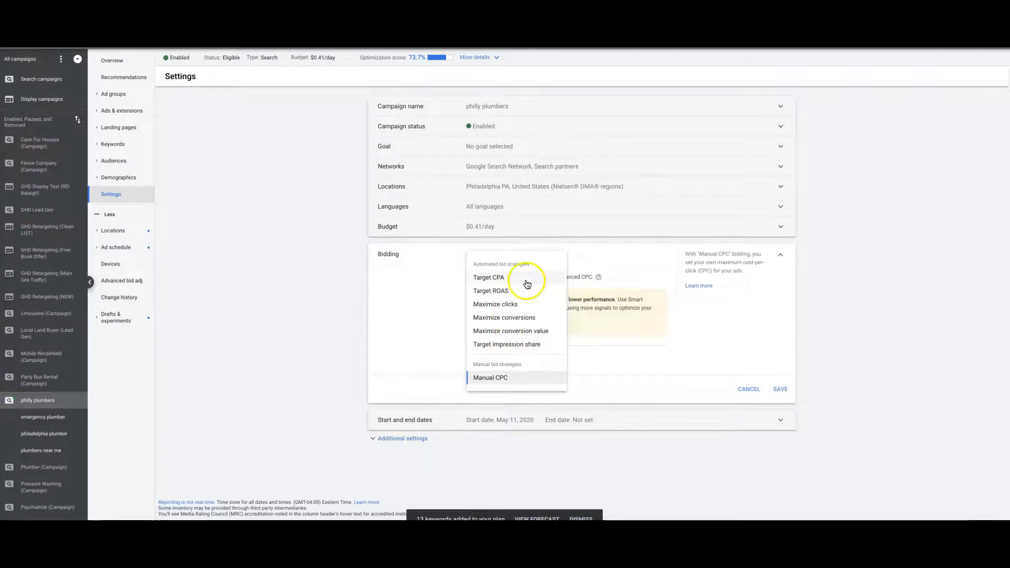
left_click(299, 280)
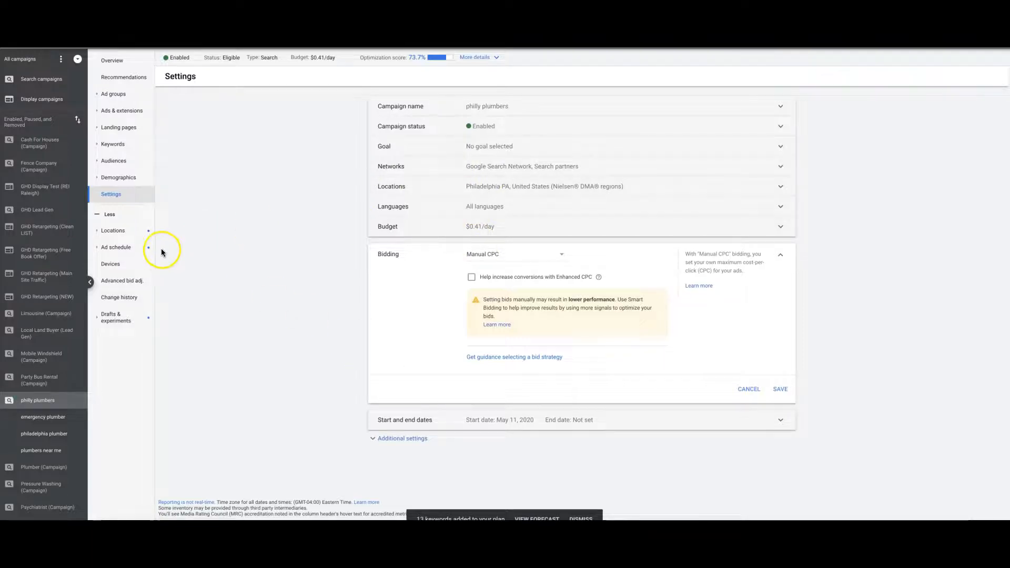
Open the campaign's ad schedule for editing and set it to Mondays - Fridays with an 8:00 AM start.
left_click(118, 248)
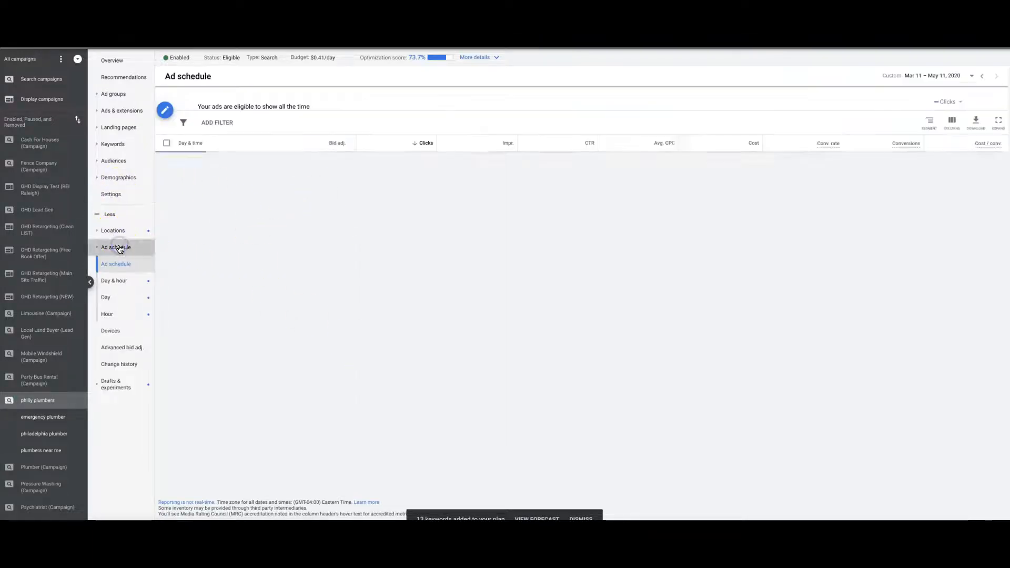
left_click(165, 264)
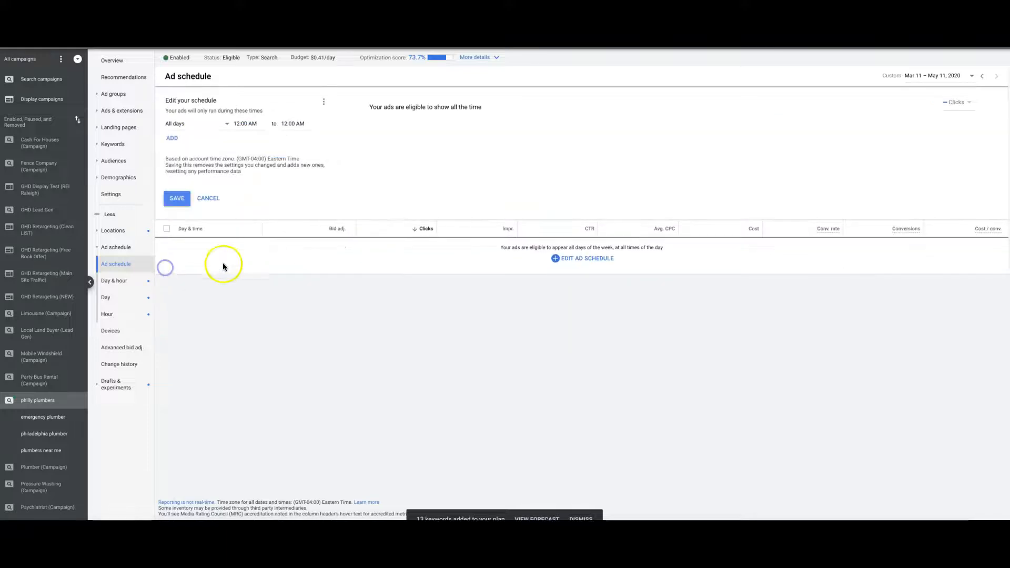
left_click(213, 125)
left_click(198, 148)
left_click(245, 124)
scroll(259, 226, "down", 3)
scroll(260, 226, "down", 5)
left_click(253, 227)
Set the ad schedule's end time to 5:00 PM and save the schedule.
left_click(293, 123)
scroll(305, 220, "down", 5)
scroll(309, 223, "down", 15)
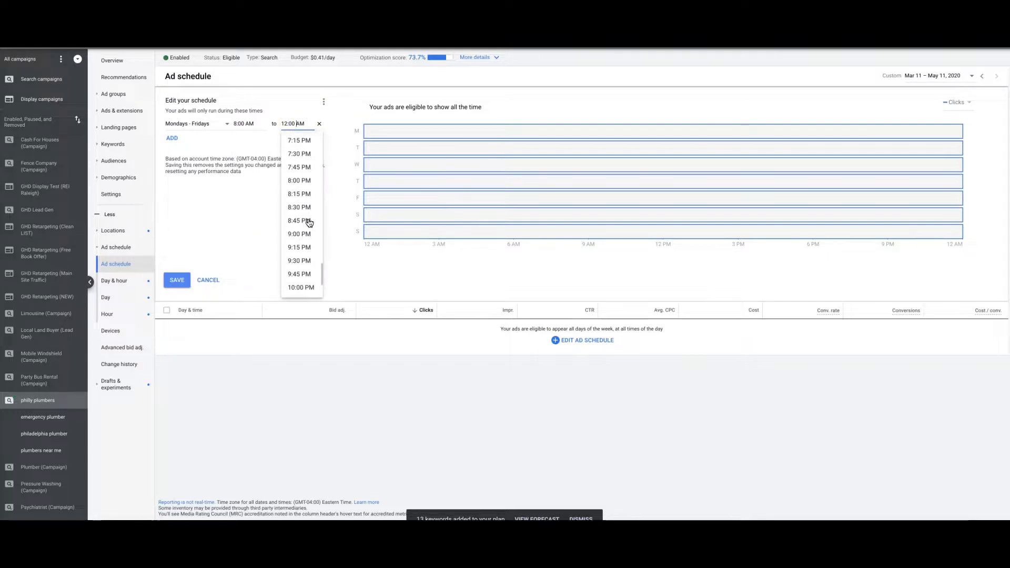
scroll(308, 216, "up", 3)
left_click(306, 197)
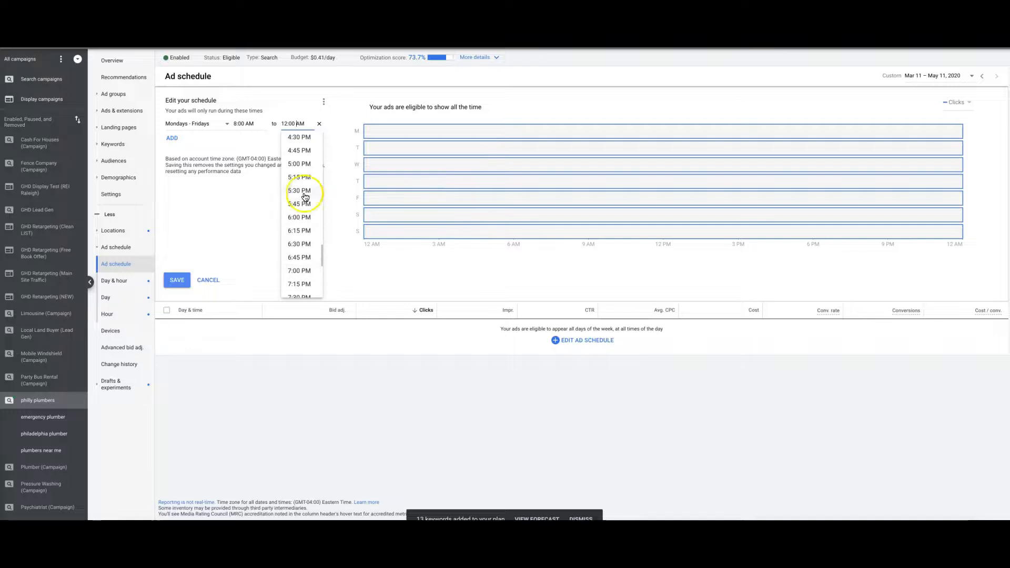
left_click(300, 164)
left_click(177, 280)
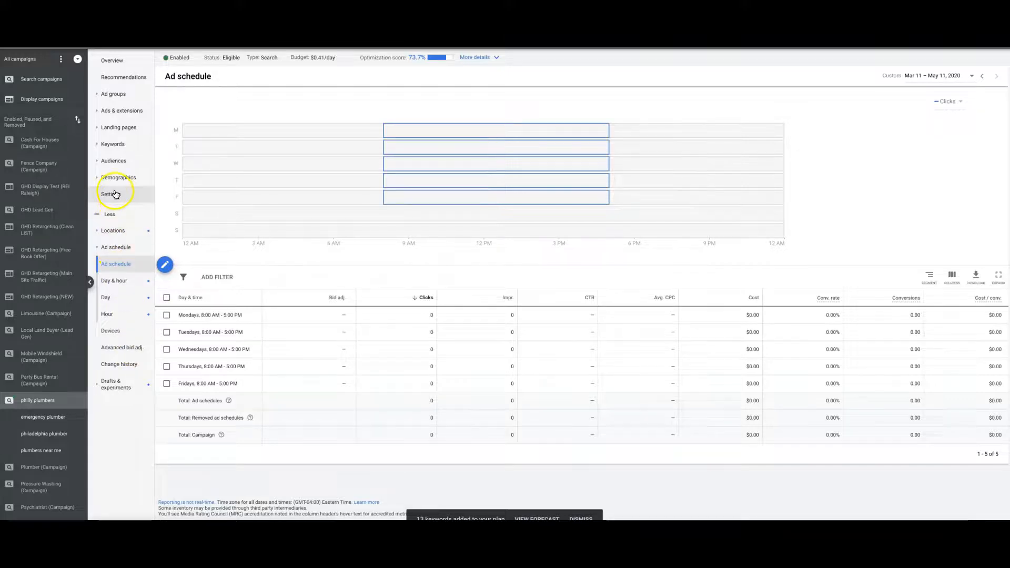
Duplicate all exact-match keywords in the emergency plumber ad group as phrase match, keeping the originals, and clear the selection.
left_click(119, 95)
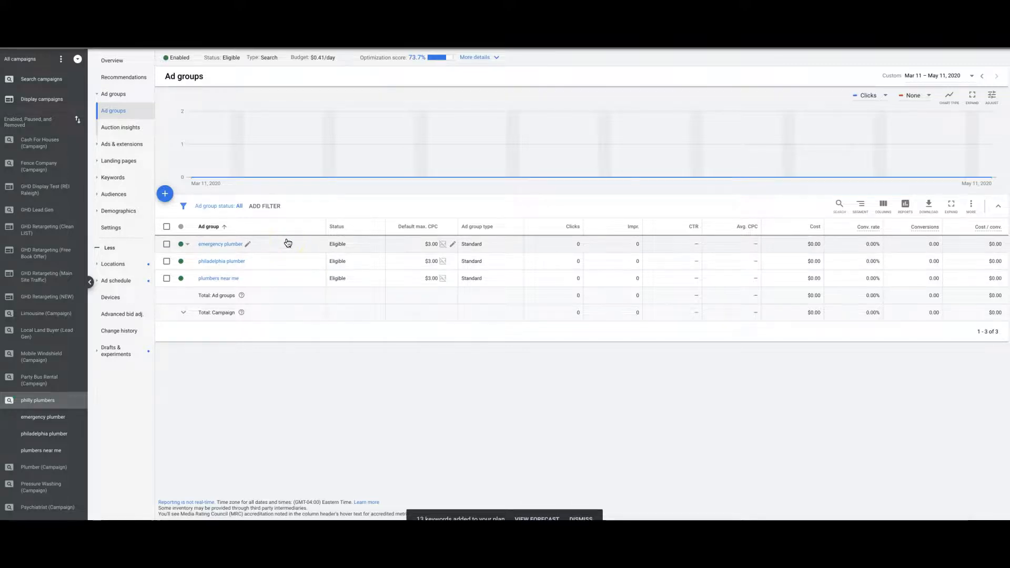
left_click(227, 245)
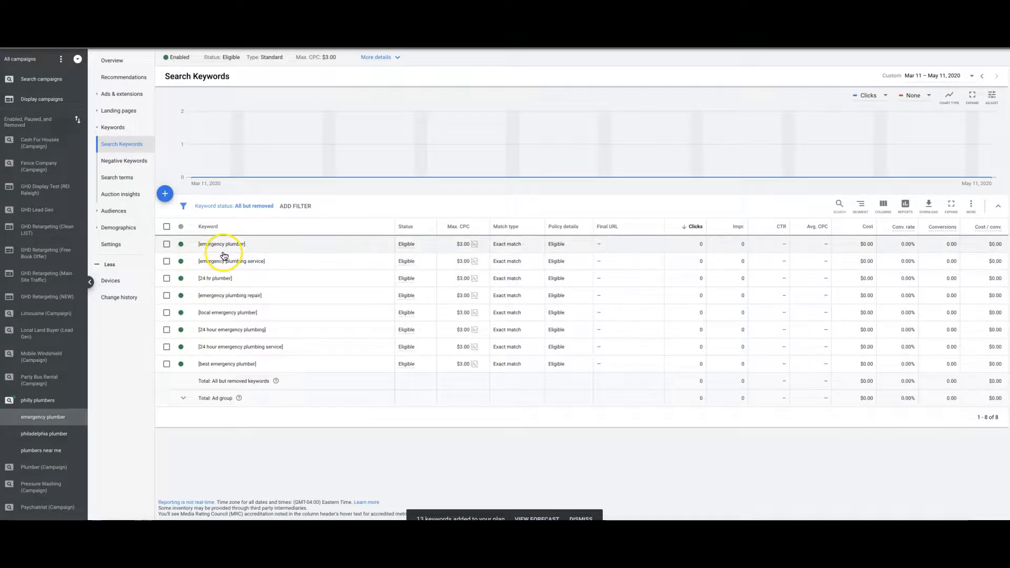
left_click(167, 227)
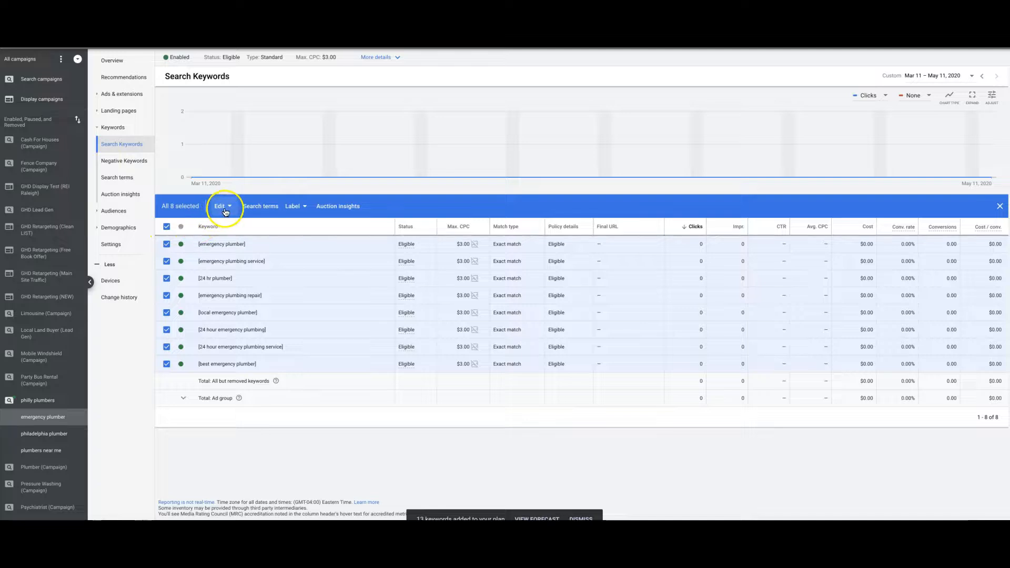
left_click(223, 210)
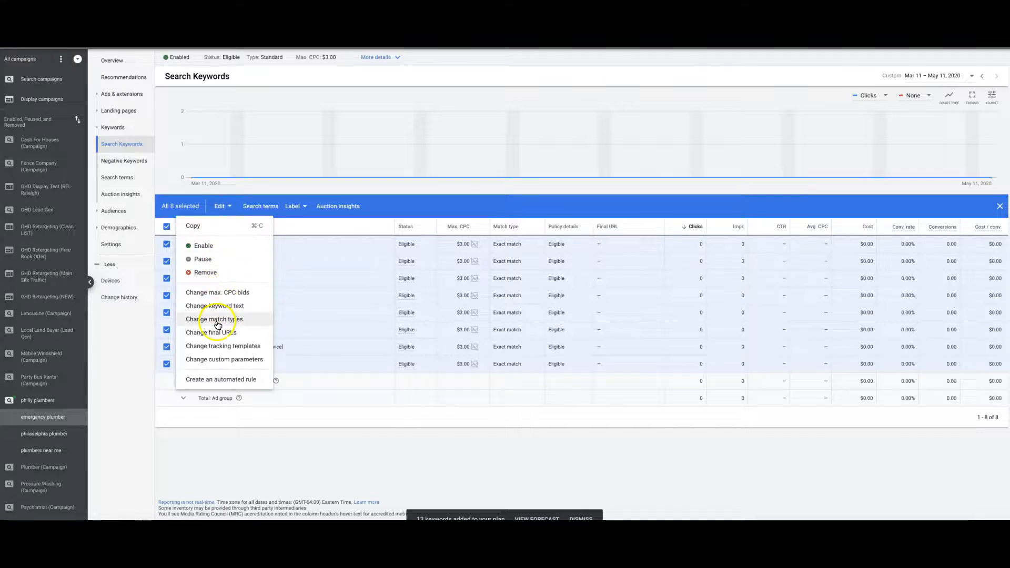
left_click(218, 320)
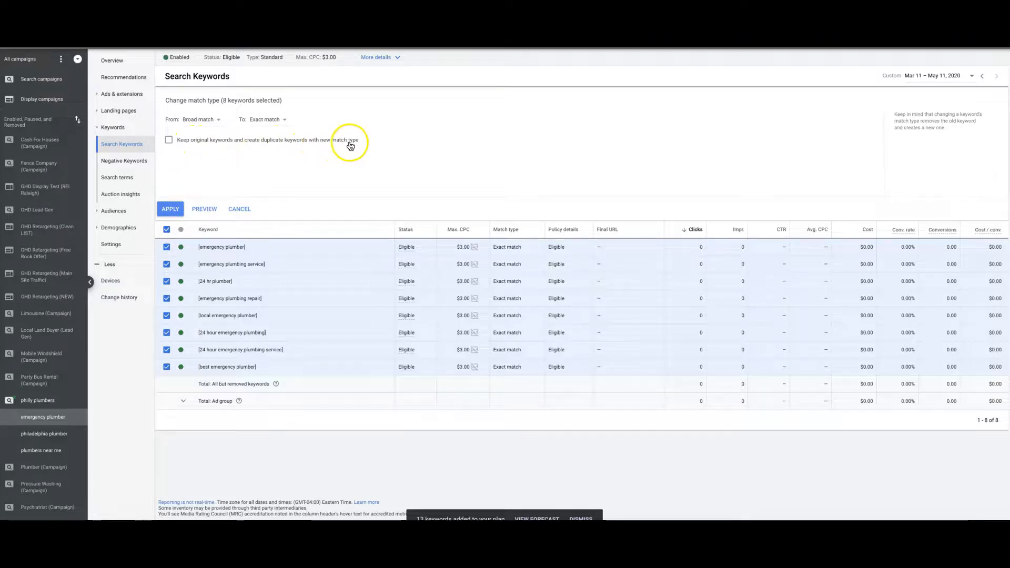
left_click(168, 140)
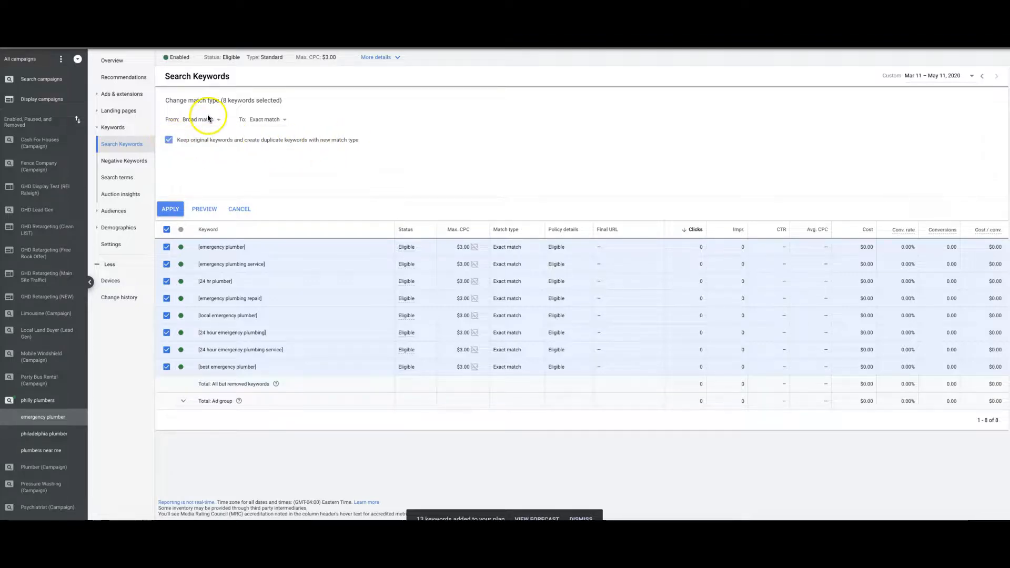
left_click(202, 120)
left_click(203, 143)
left_click(273, 122)
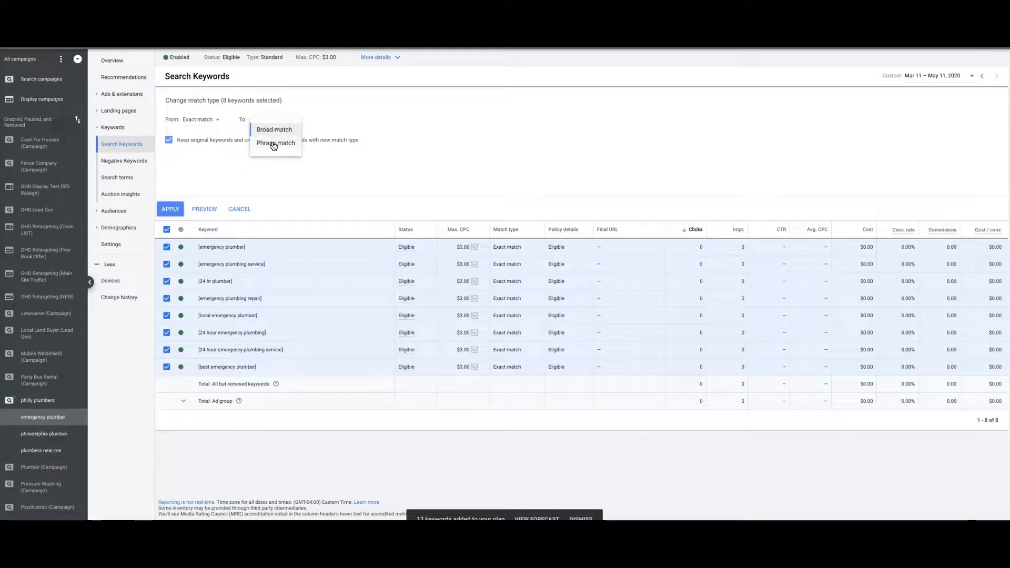
left_click(273, 144)
left_click(170, 210)
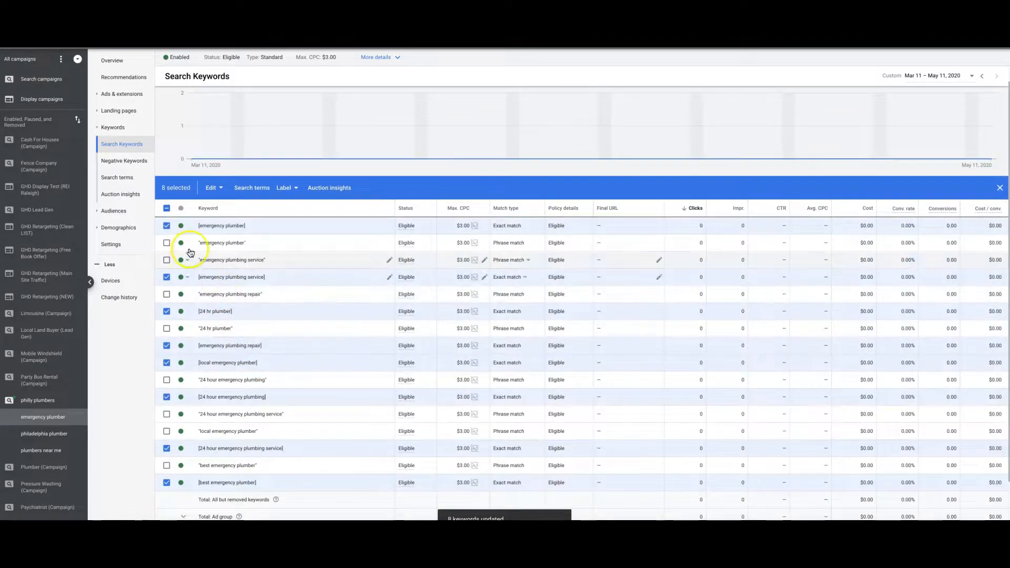
left_click(167, 209)
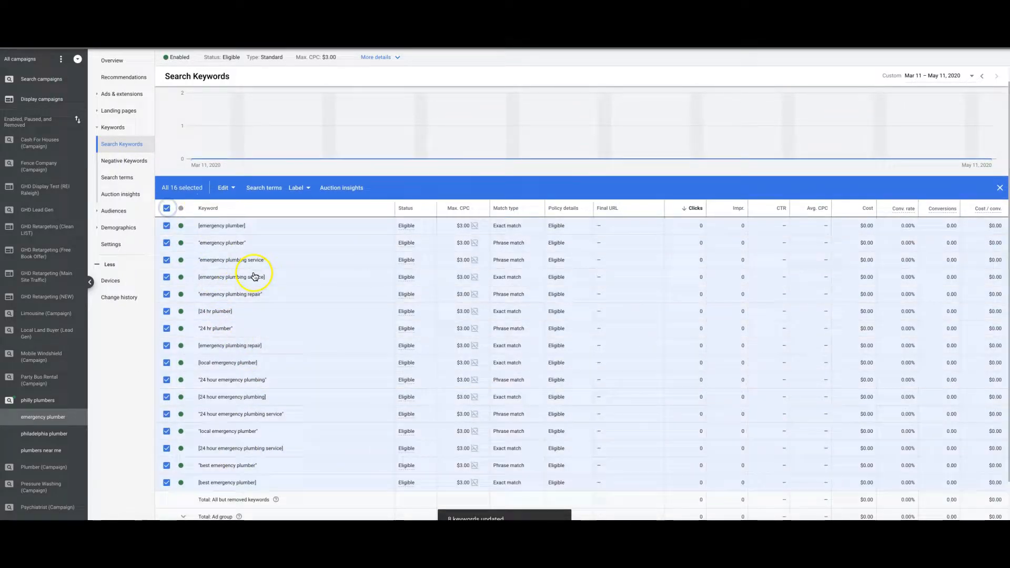
left_click(168, 209)
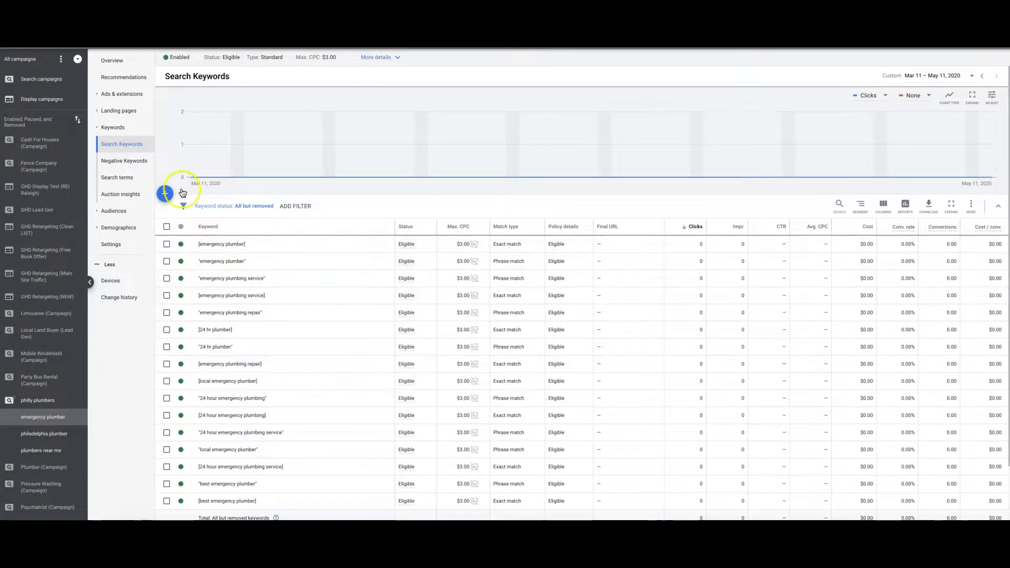
Look at the emergency plumber ad group's ads, return to the campaign's ad groups and open the philadelphia plumber keywords.
left_click(117, 95)
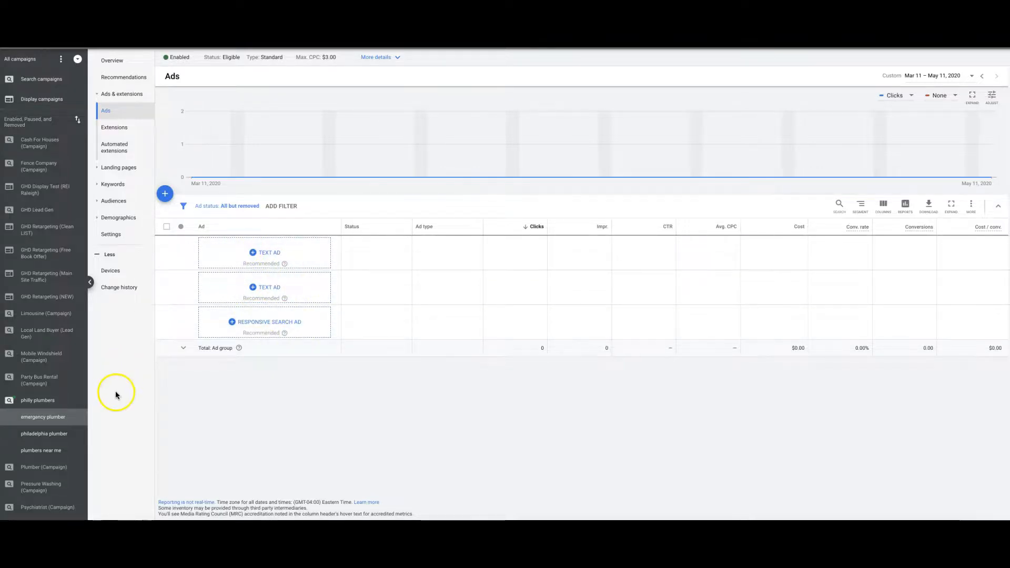
left_click(45, 404)
left_click(113, 94)
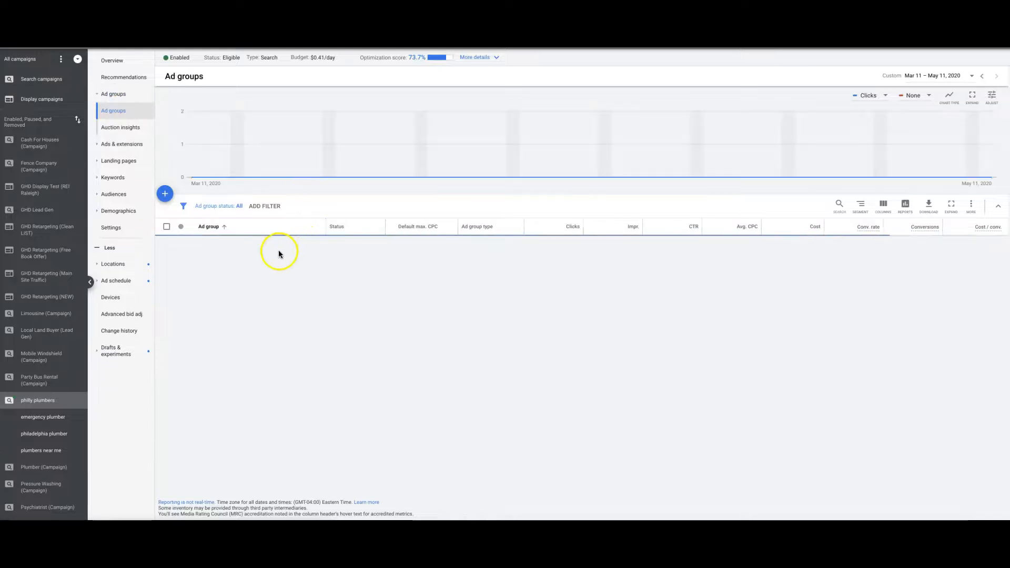
left_click(223, 262)
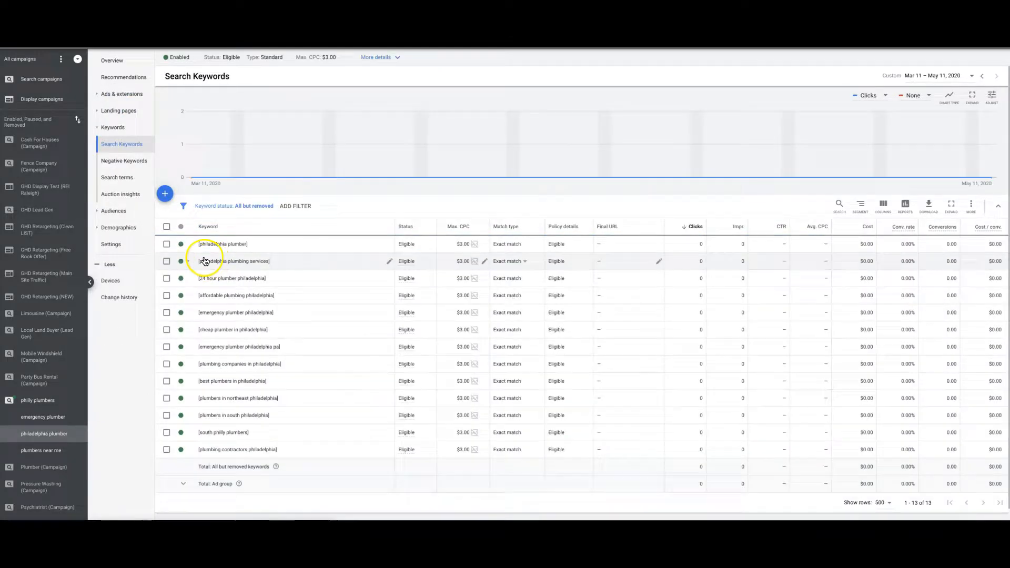
Try to duplicate all philadelphia plumber keywords with a new match type while keeping the originals, and clear the selection.
left_click(166, 226)
left_click(222, 206)
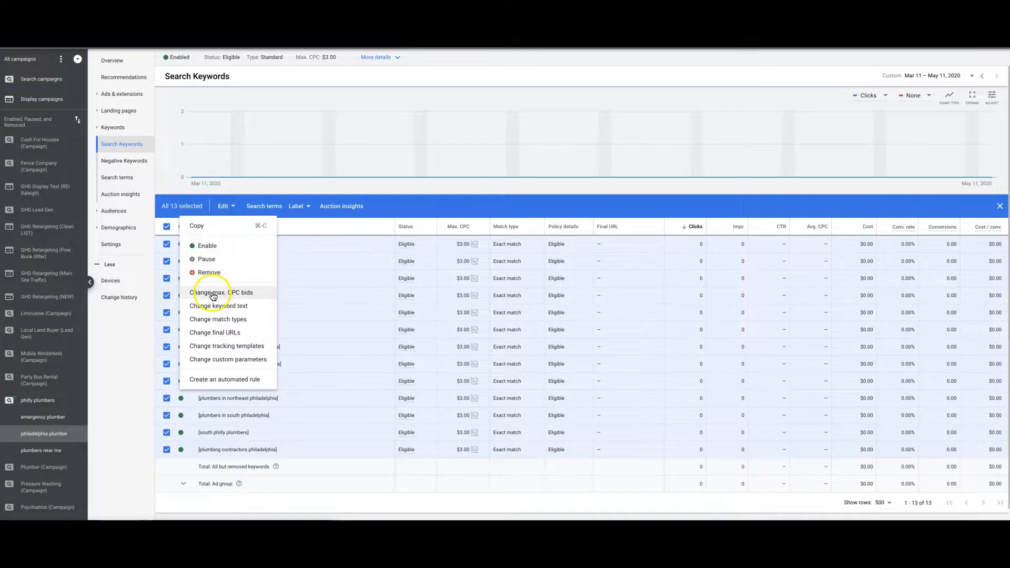
left_click(216, 319)
left_click(168, 140)
left_click(208, 119)
left_click(204, 149)
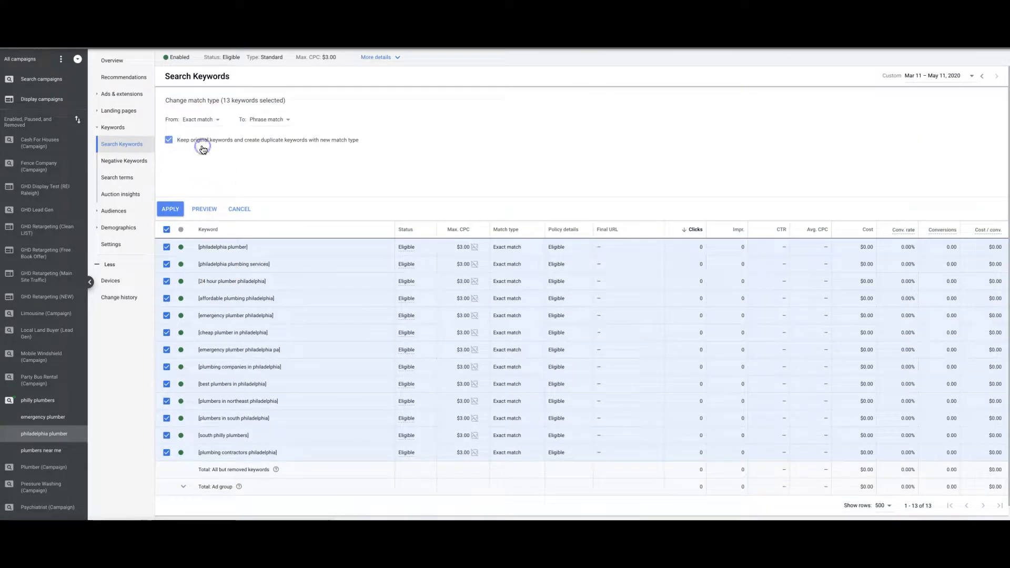
left_click(264, 121)
left_click(267, 143)
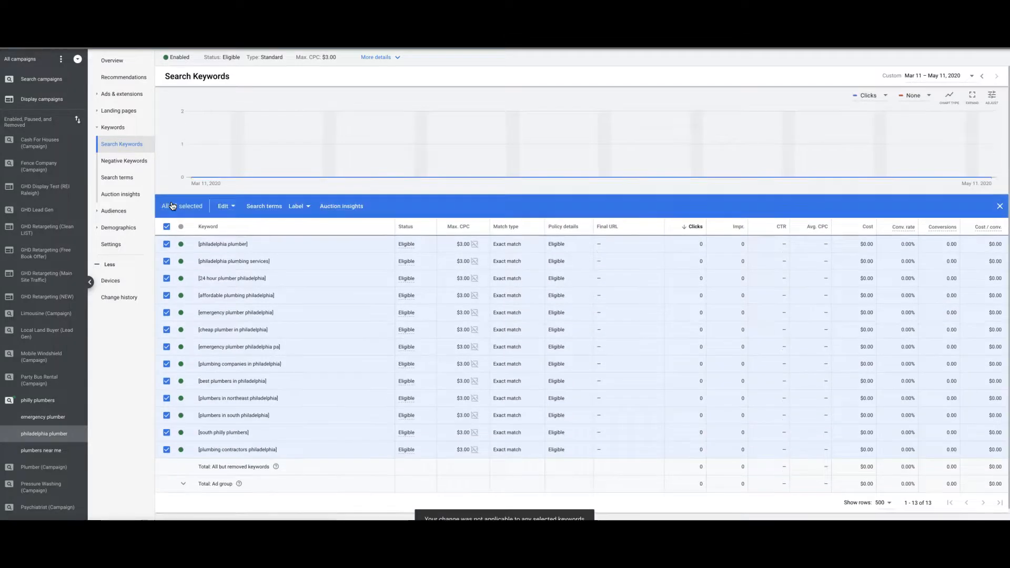
left_click(204, 207)
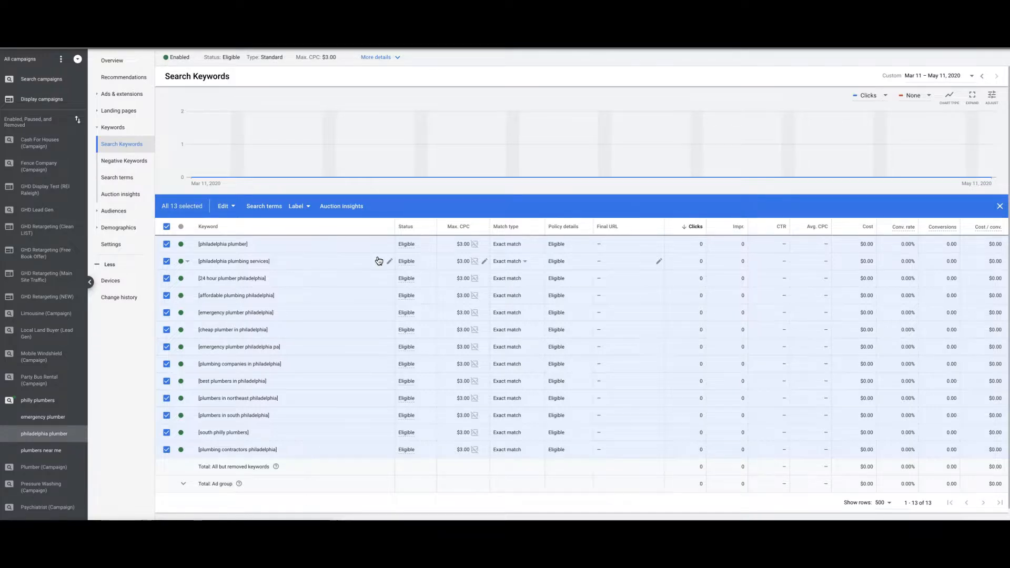
left_click(168, 228)
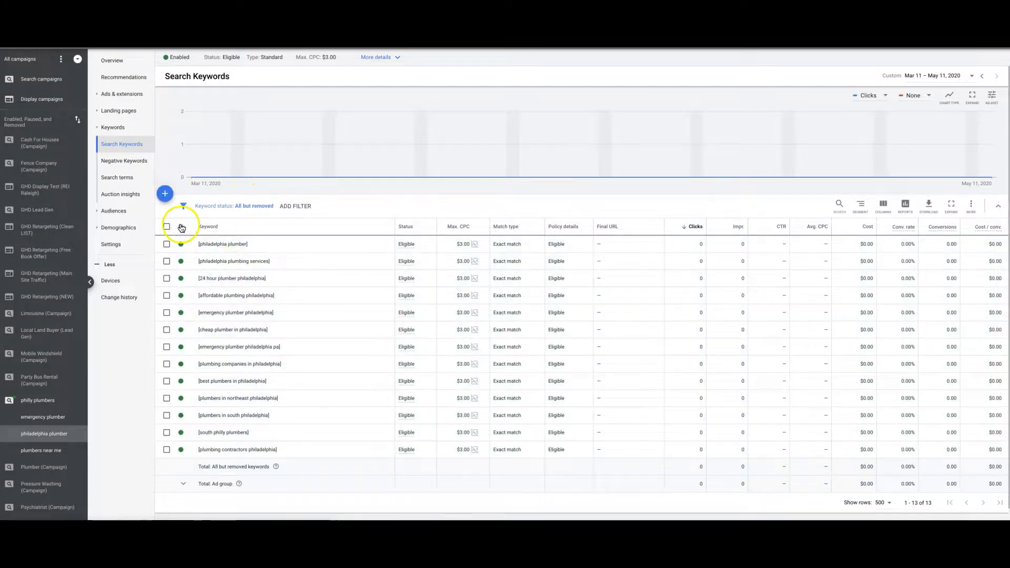
Duplicate all exact-match keywords in the philadelphia plumber ad group as phrase match, keeping the originals, and clear the selection.
left_click(167, 227)
left_click(223, 207)
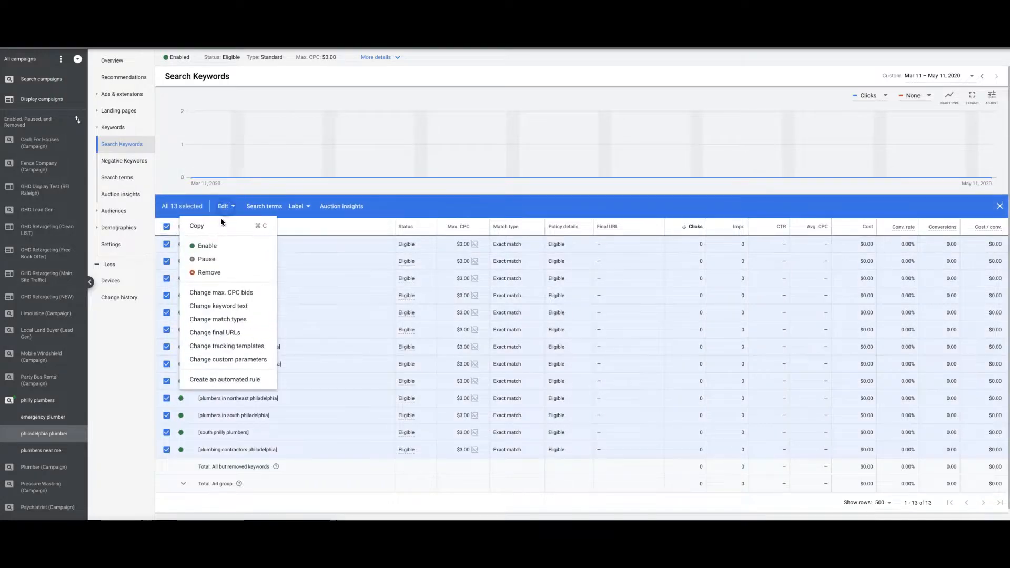
left_click(218, 320)
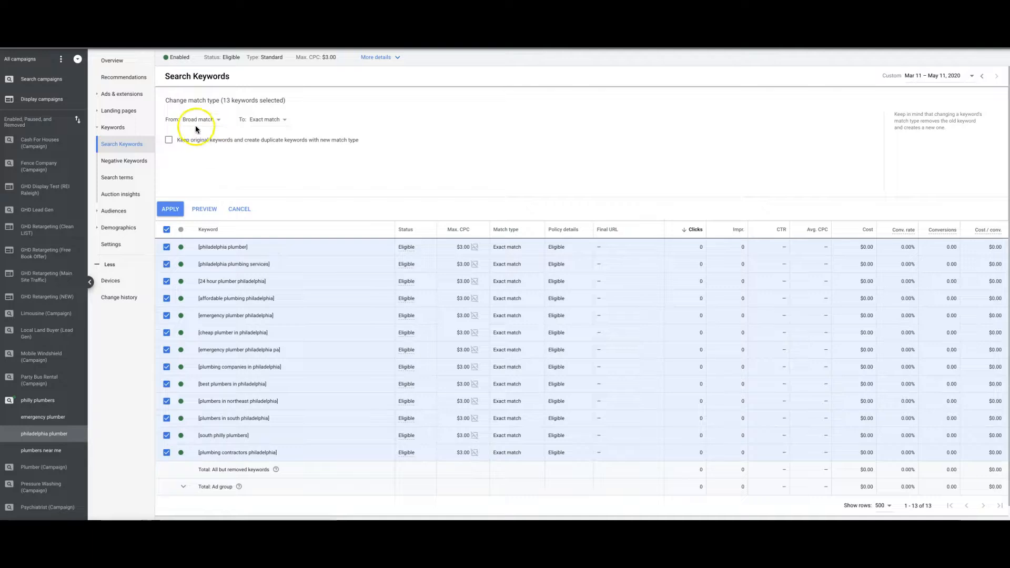
left_click(168, 139)
left_click(200, 120)
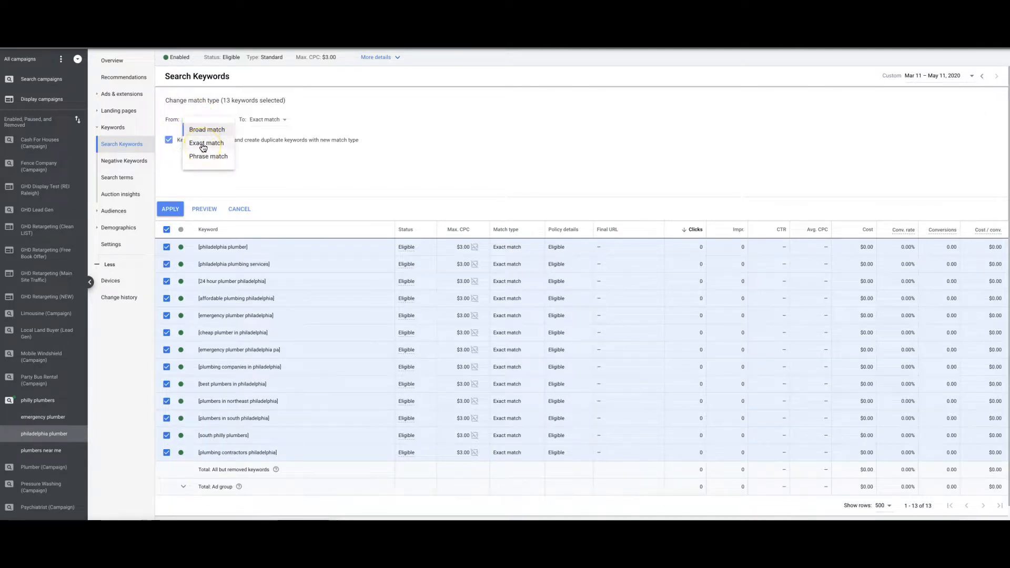
left_click(203, 145)
left_click(267, 121)
left_click(269, 143)
left_click(172, 207)
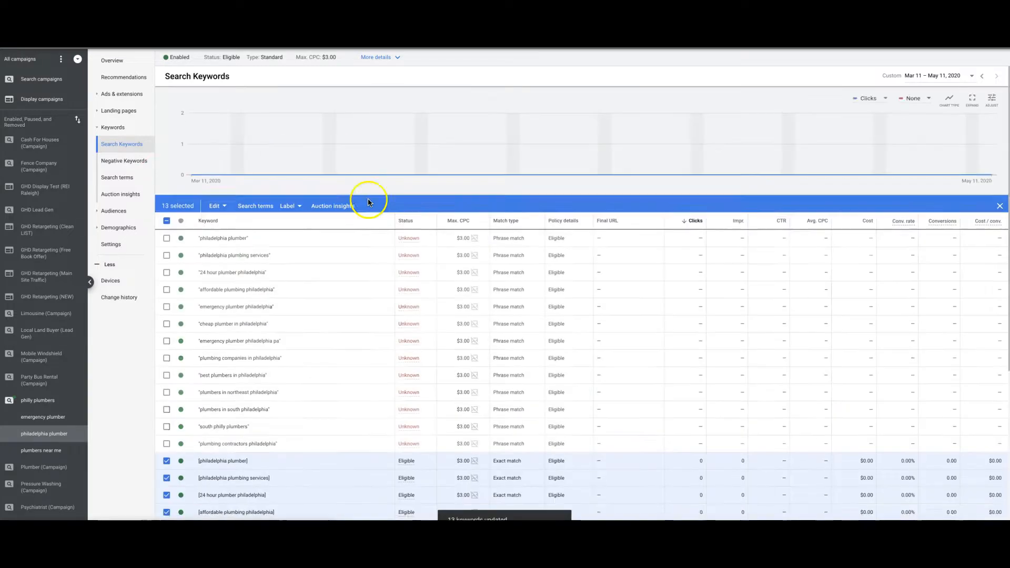
scroll(258, 395, "down", 1)
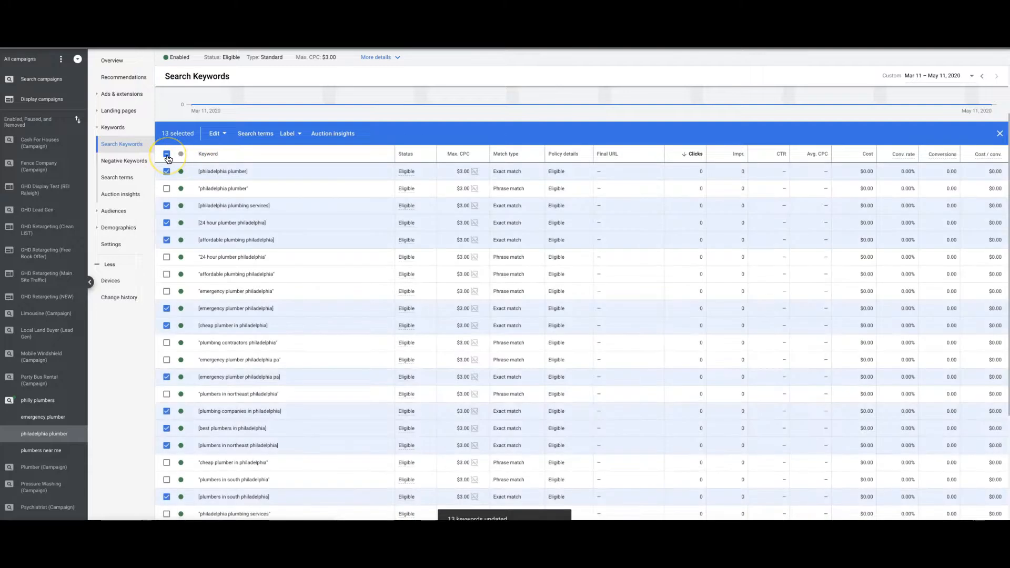
left_click(167, 156)
left_click(167, 155)
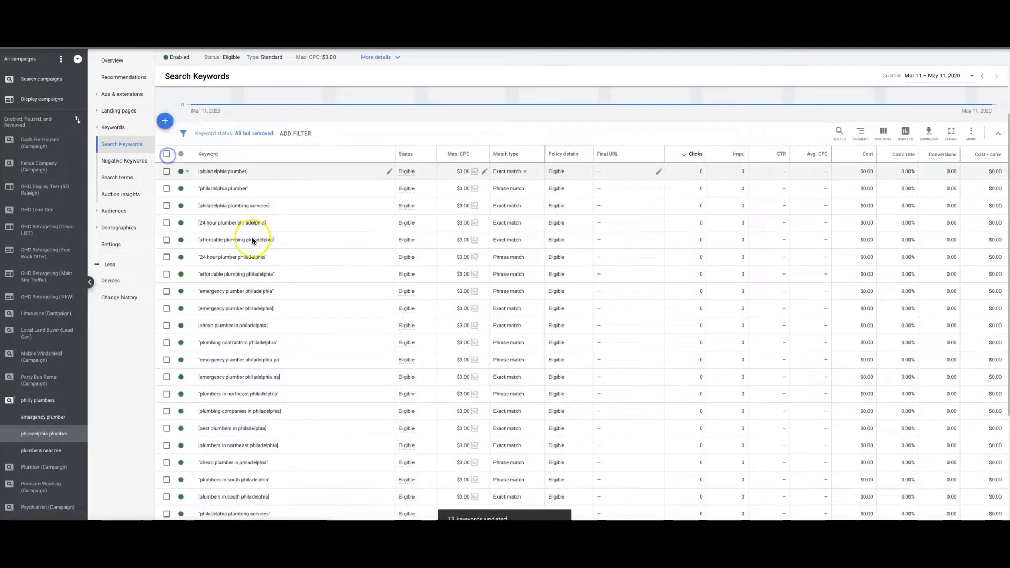
scroll(253, 237, "up", 2)
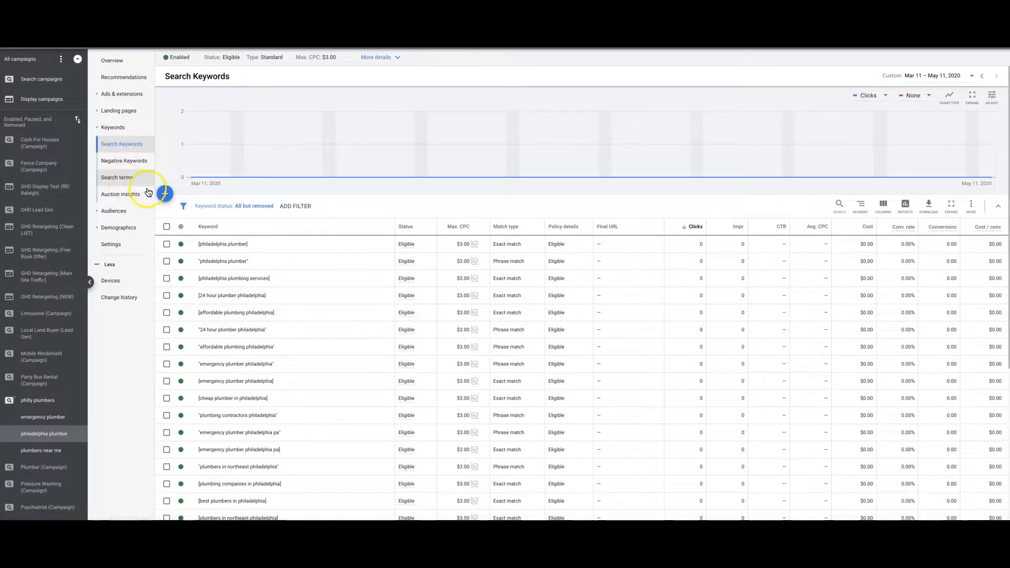
Return to the philly plumbers campaign, check its ad groups, and open the choice of extension types for a new campaign extension.
left_click(37, 401)
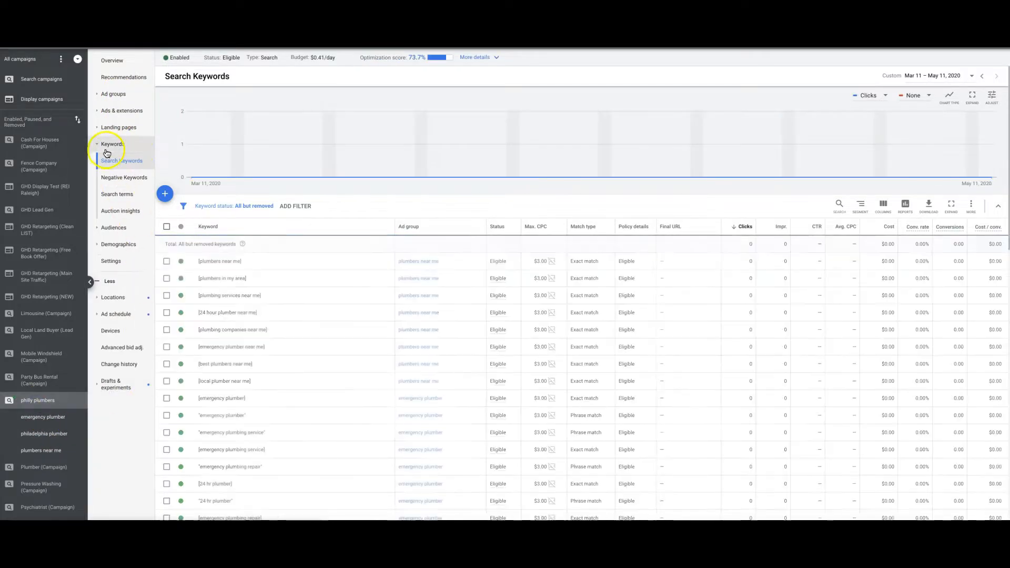
left_click(117, 93)
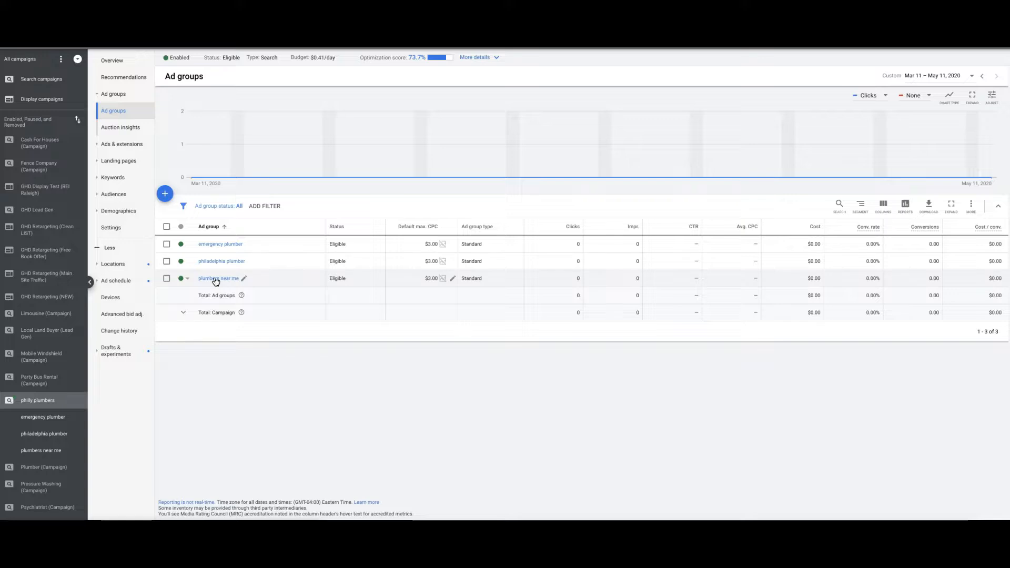
left_click(114, 268)
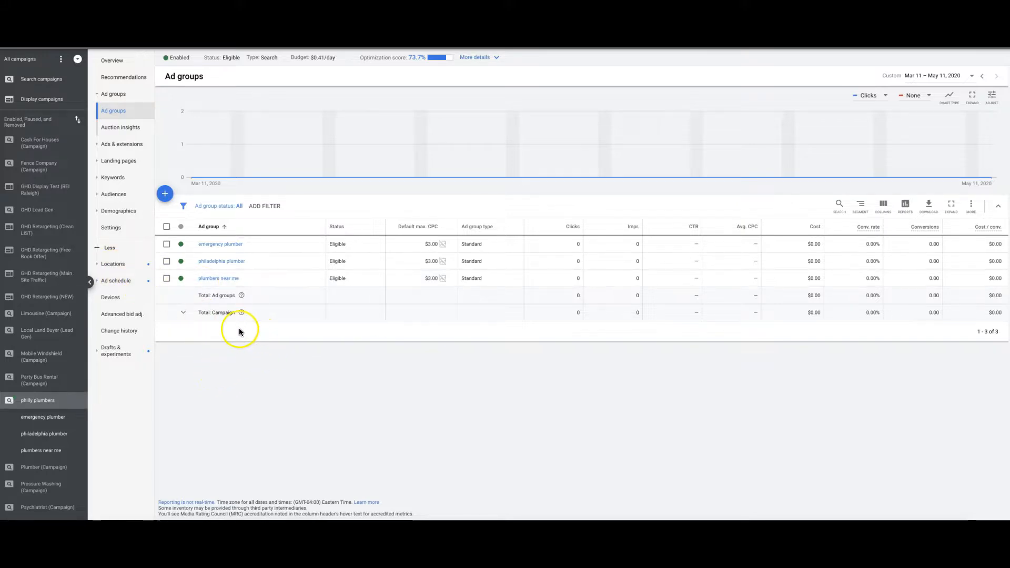
left_click(120, 151)
left_click(118, 146)
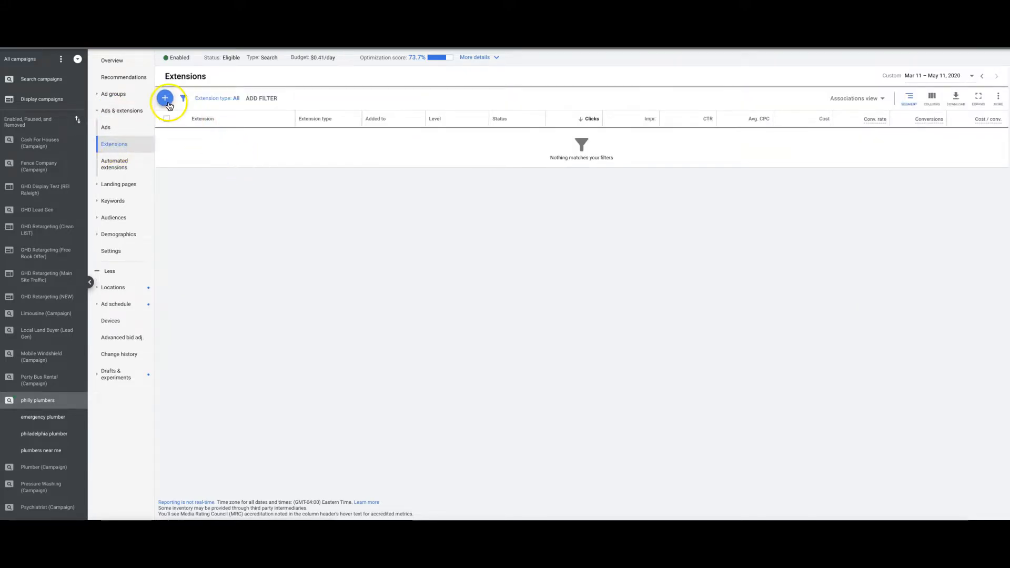
left_click(166, 100)
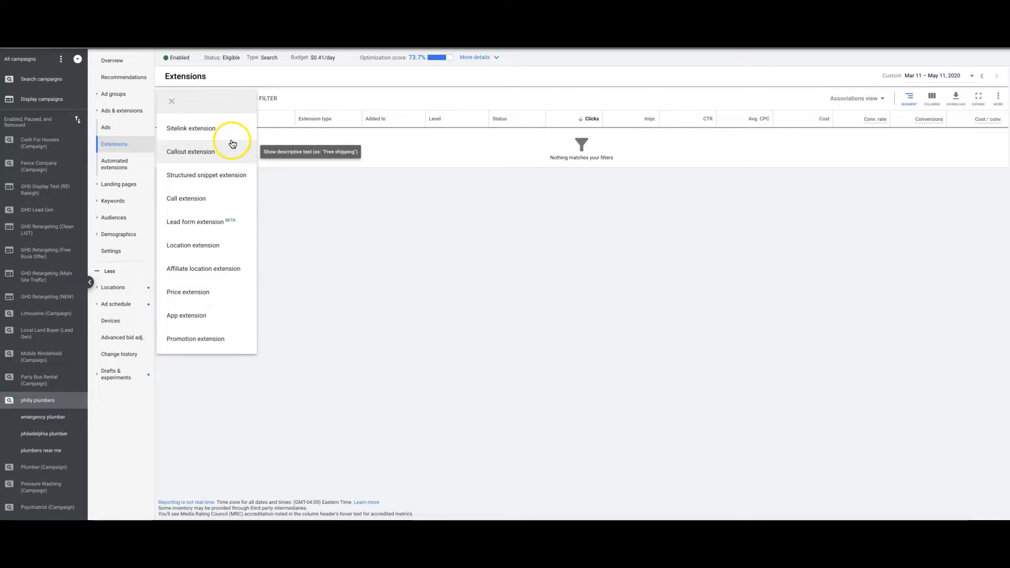